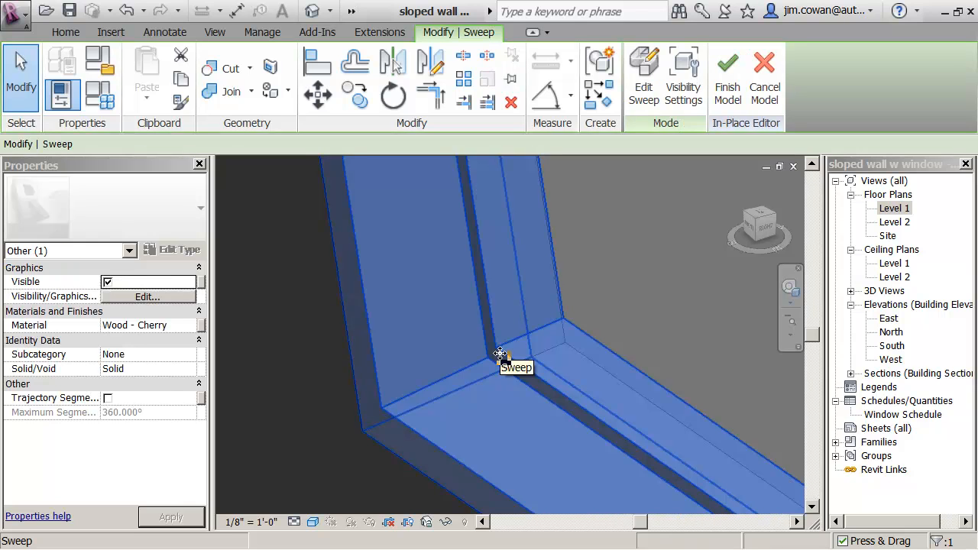
Deselect the window's sweep, start a new solid extrusion in the family and assign it the Glass subcategory
scroll(501, 355, down, 1)
key(Escape)
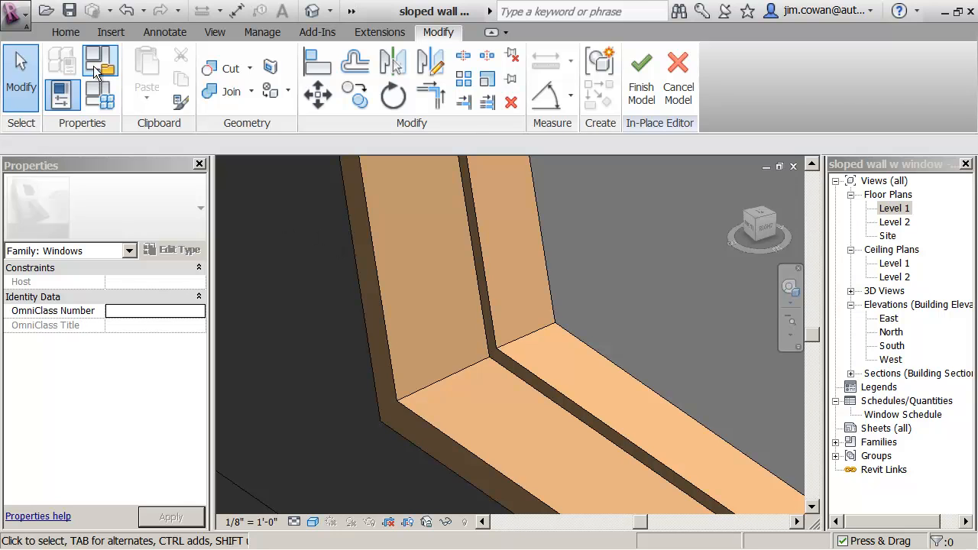
click(68, 36)
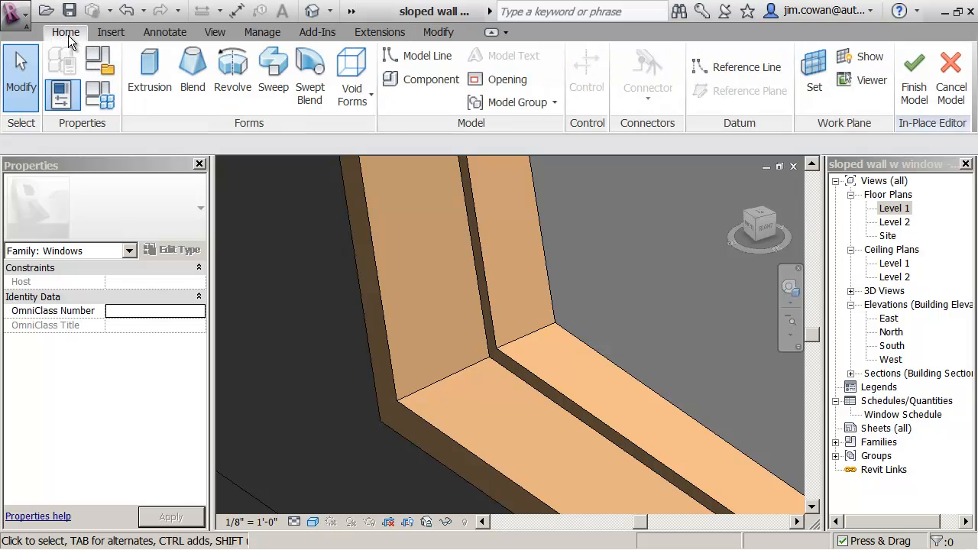
click(158, 94)
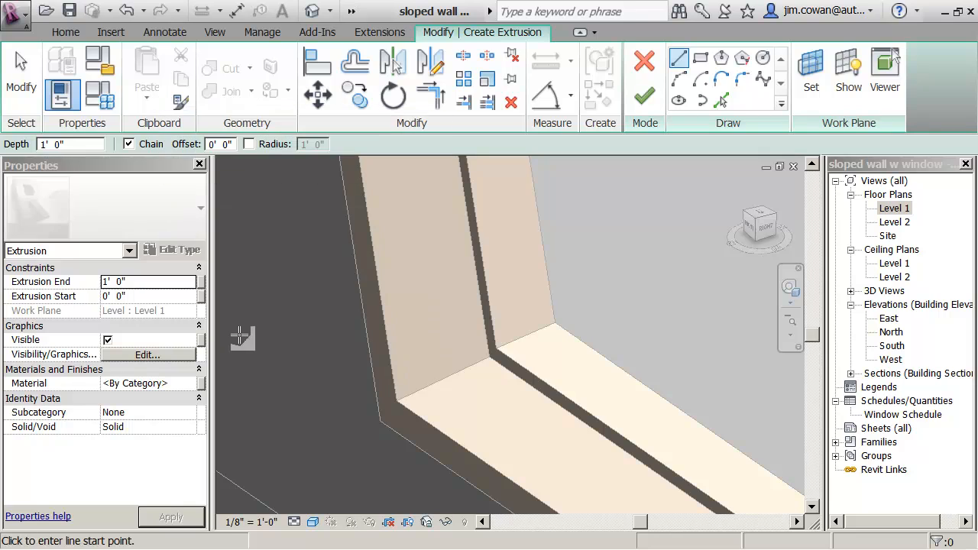
click(188, 412)
click(189, 413)
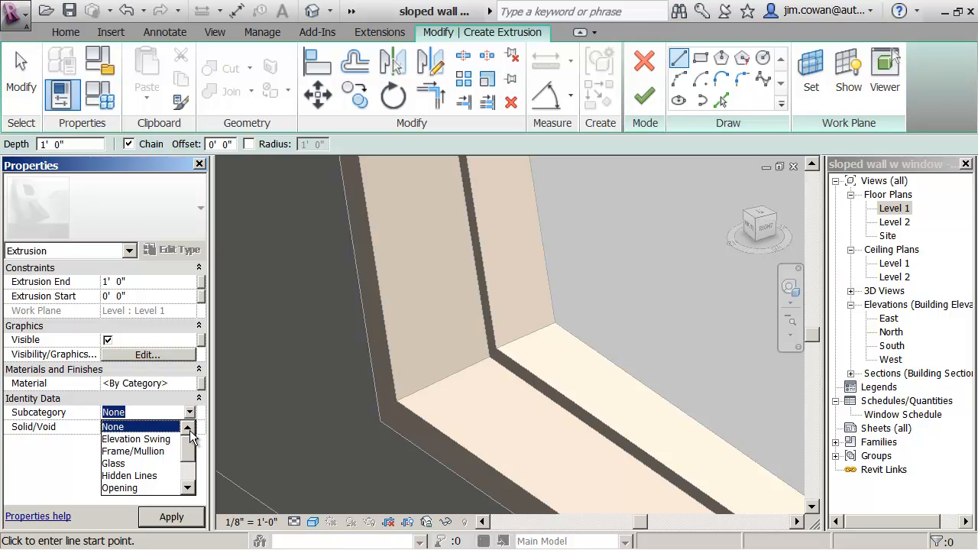
click(127, 464)
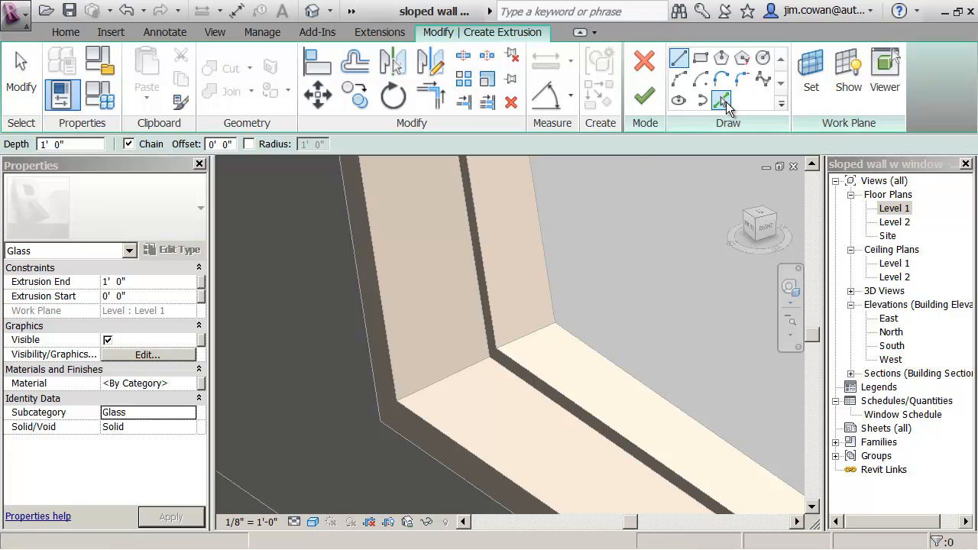
Sketch the glass outline by picking the groove edges around the window frame and finish the extrusion with a 1' 0" depth
click(724, 102)
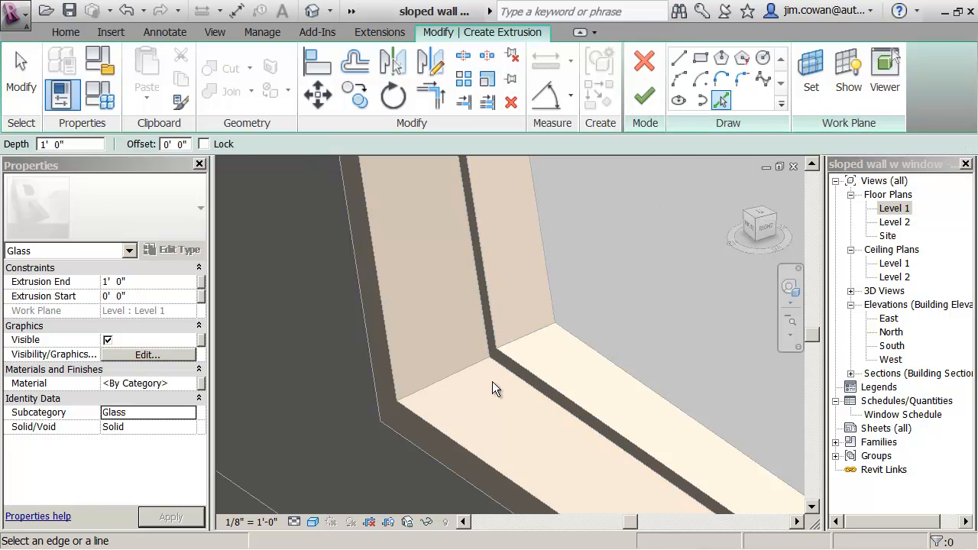
scroll(492, 380, down, 5)
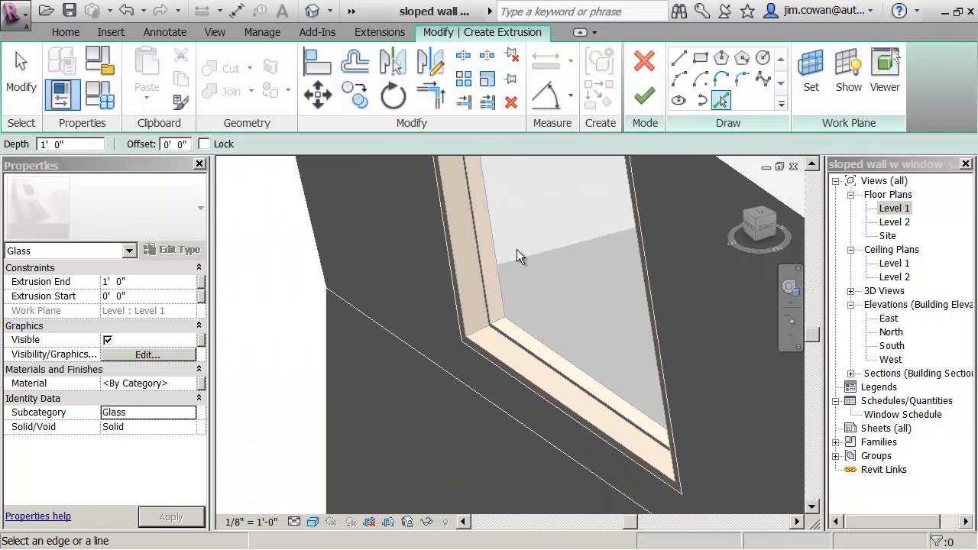
middle_drag(517, 250, 634, 340)
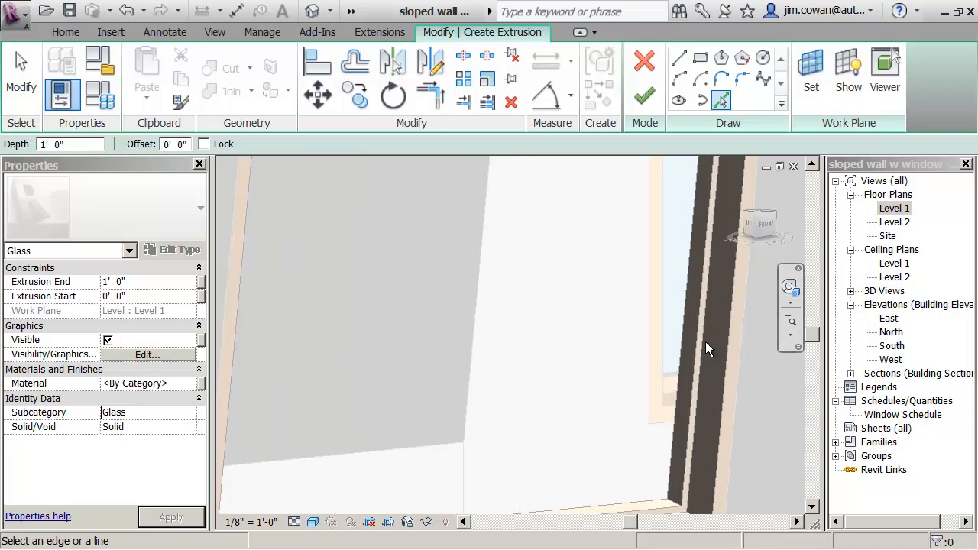
scroll(703, 350, up, 2)
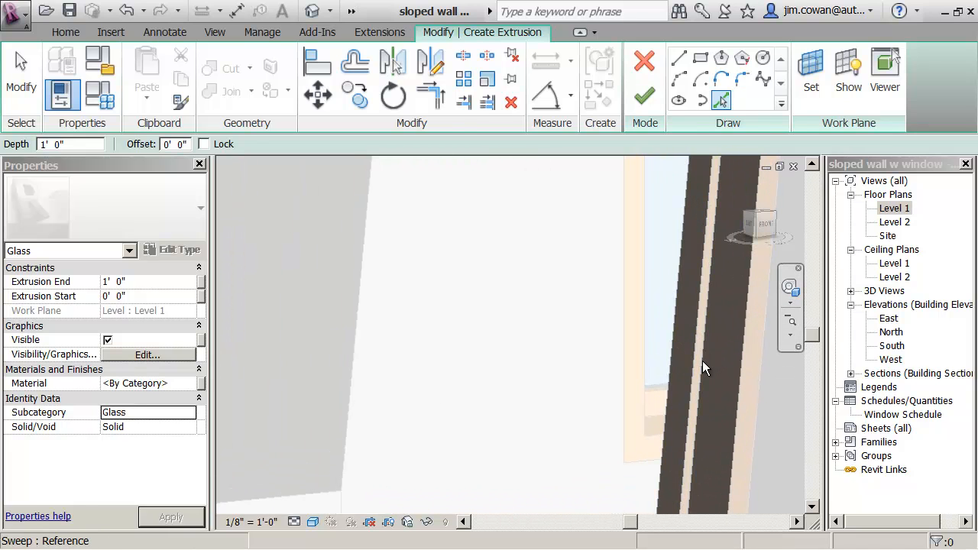
scroll(586, 276, down, 2)
middle_drag(580, 276, 494, 537)
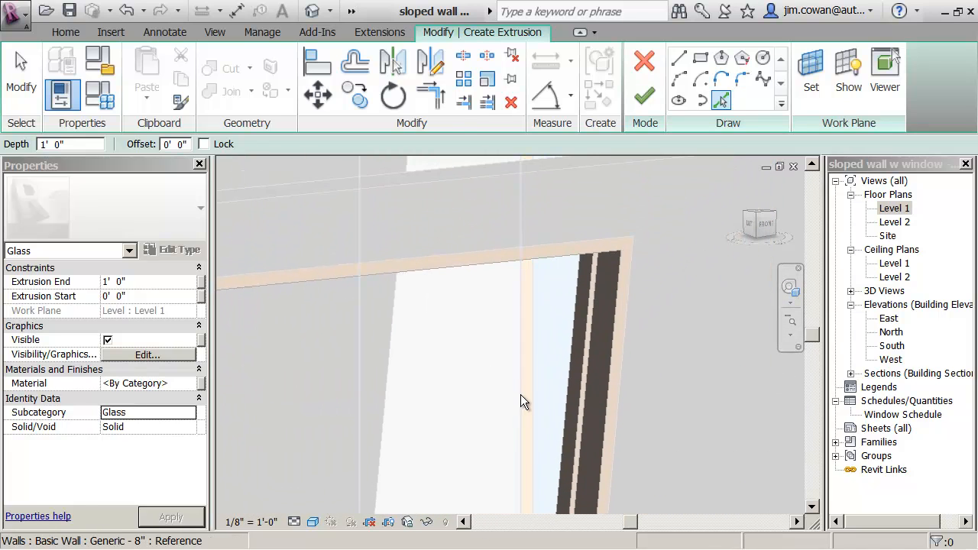
middle_drag(519, 395, 551, 271)
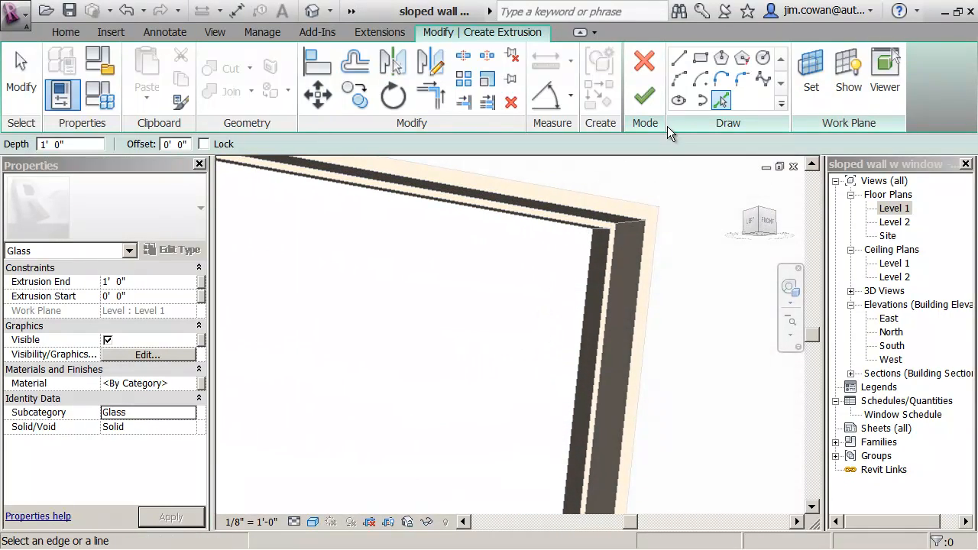
click(644, 95)
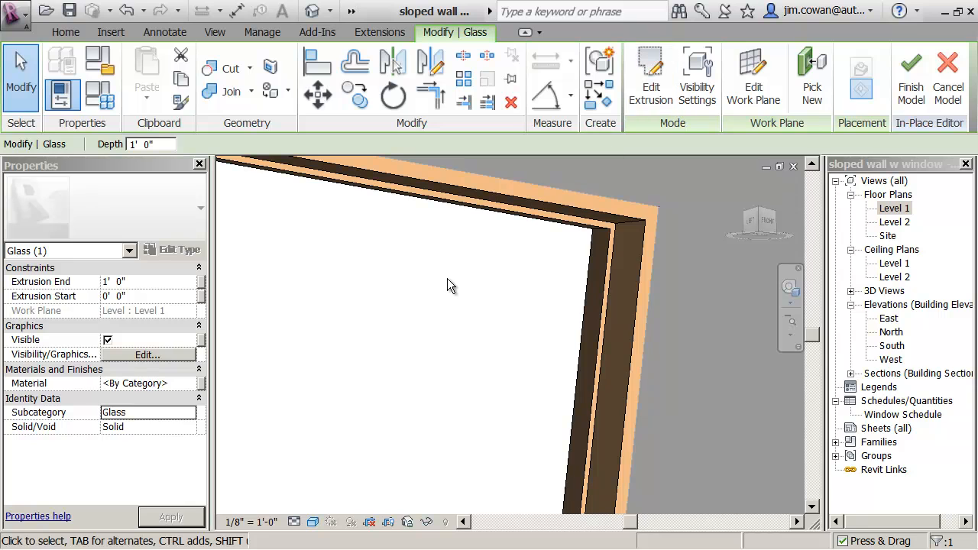
Check where the glass extrusion sits relative to the window, and quit the in-place family, discarding its changes
scroll(447, 278, down, 8)
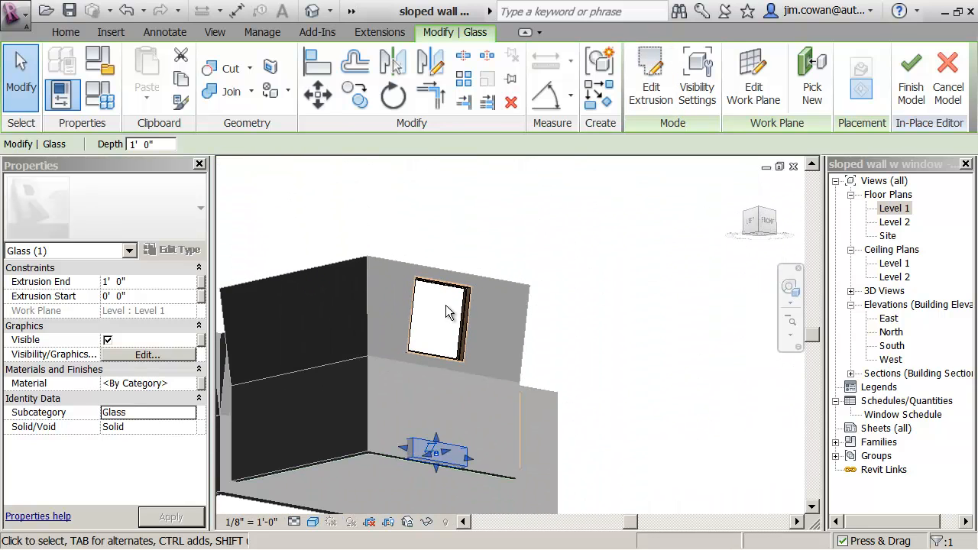
scroll(420, 478, up, 5)
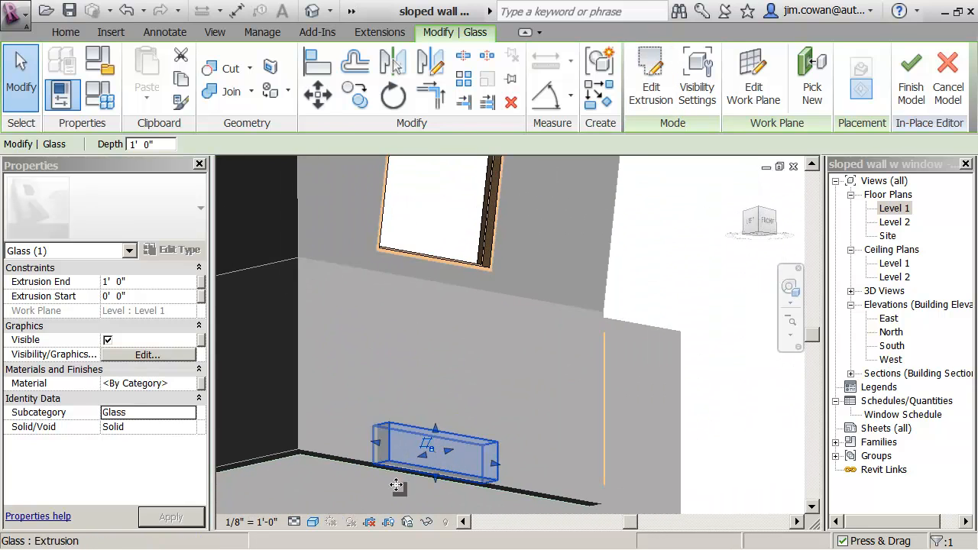
scroll(397, 484, up, 6)
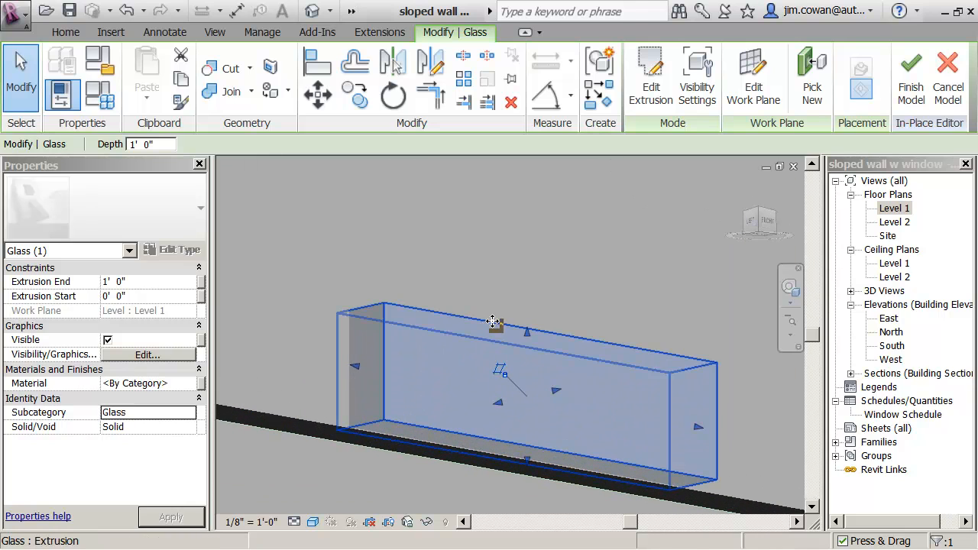
scroll(460, 375, down, 5)
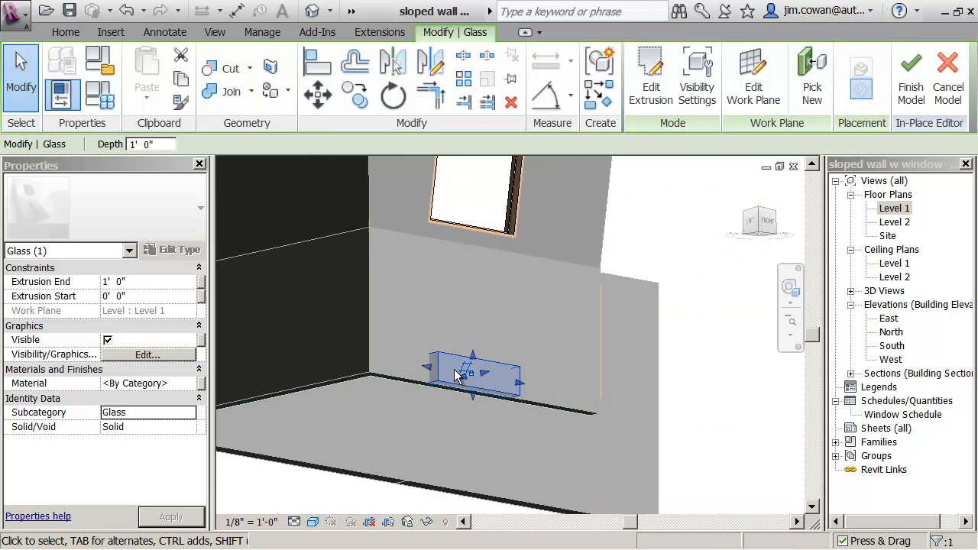
scroll(457, 373, down, 4)
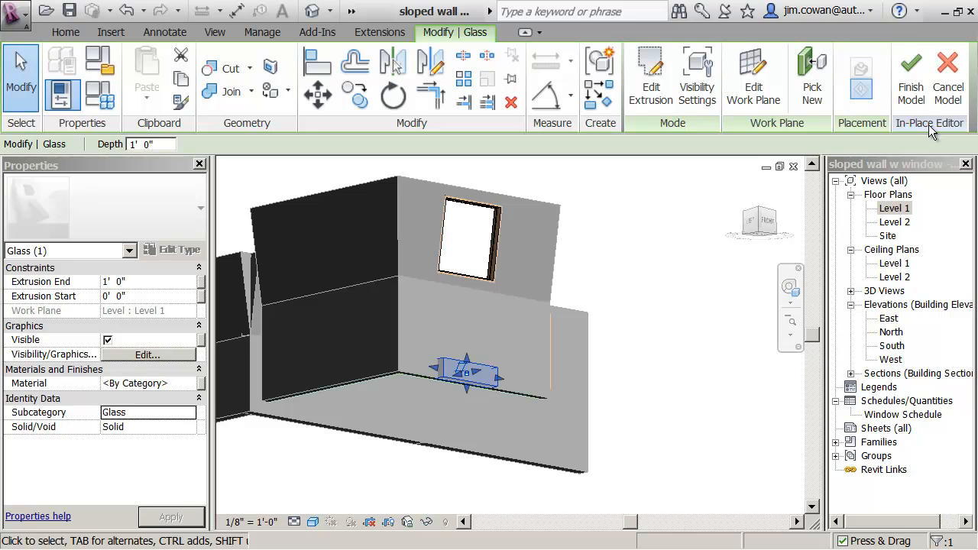
click(957, 86)
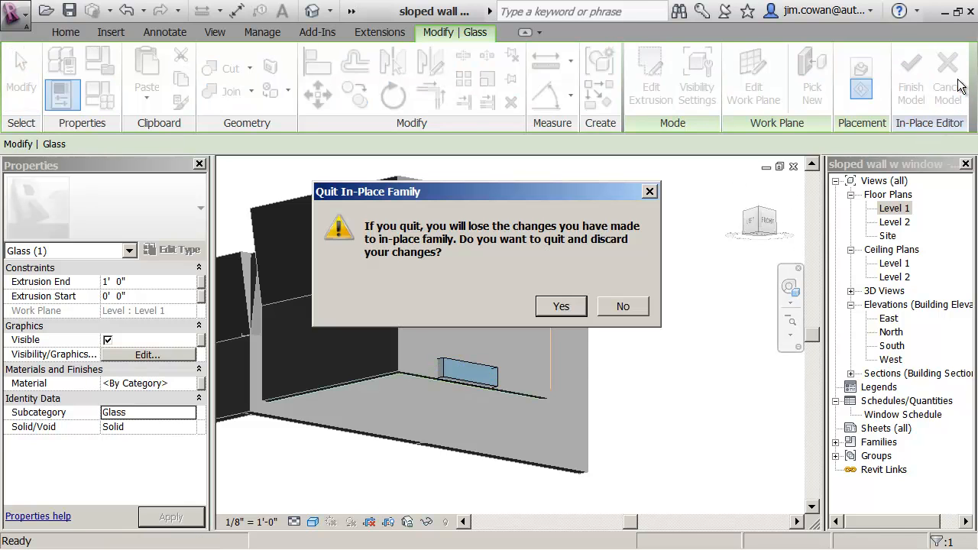
click(574, 308)
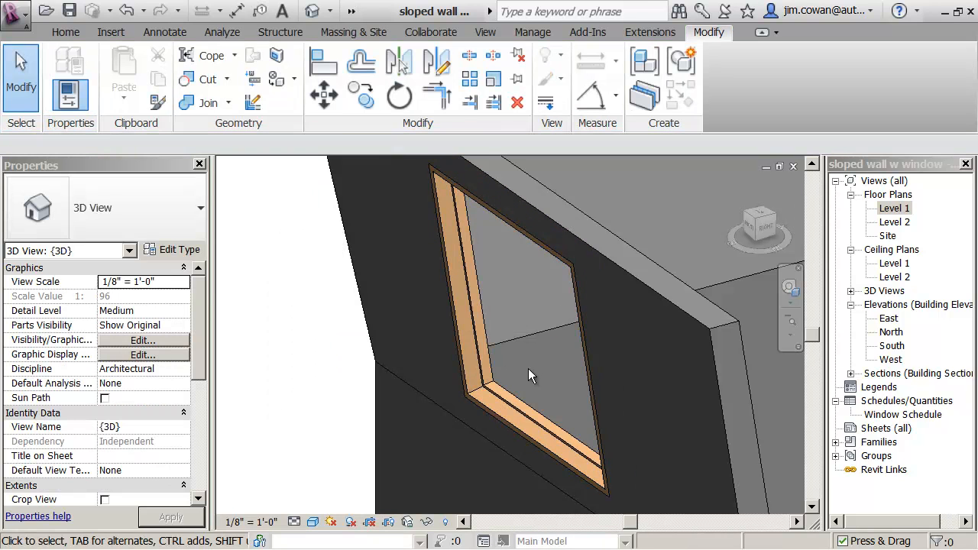
Try to set the project's work plane by picking the groove face of the window frame
scroll(528, 368, down, 2)
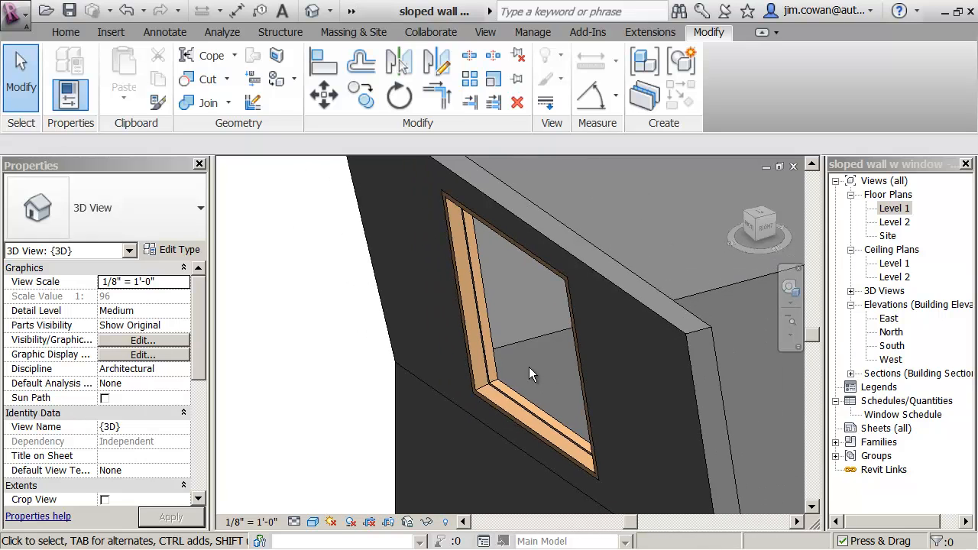
click(66, 31)
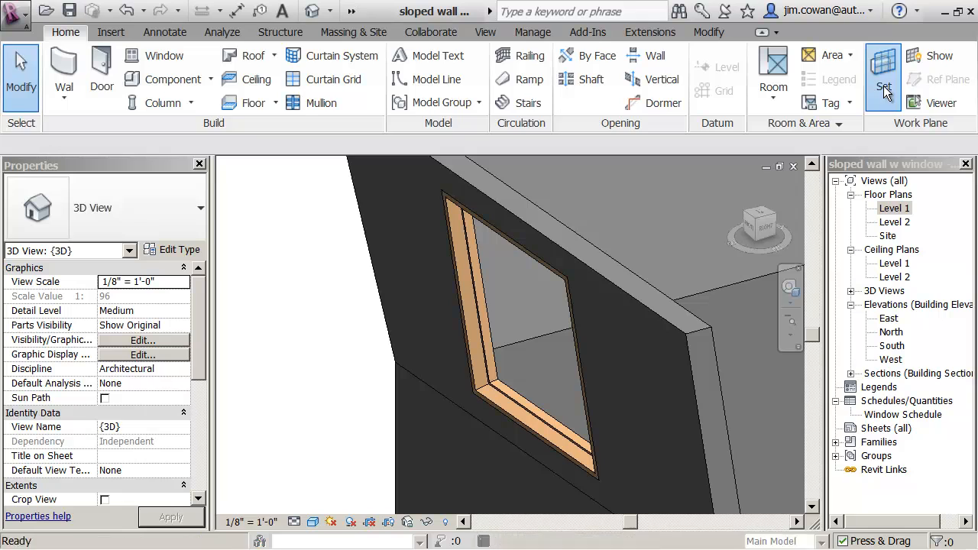
click(884, 86)
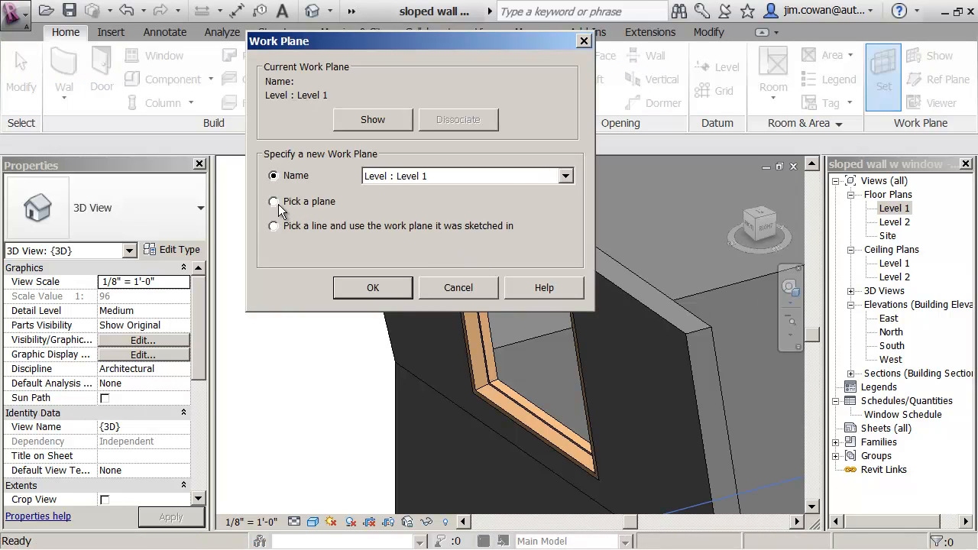
click(373, 287)
scroll(497, 367, up, 5)
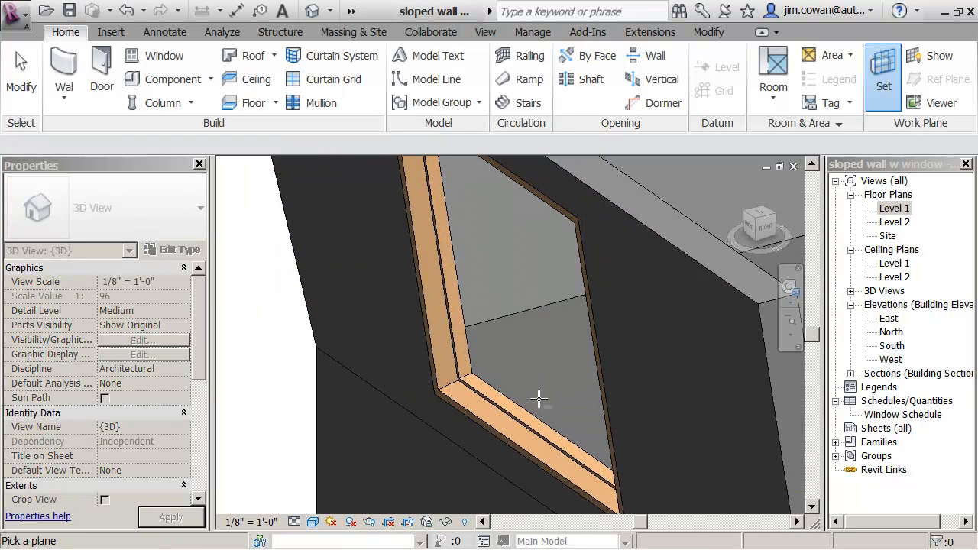
scroll(539, 399, up, 1)
shift+middle_drag(526, 423, 541, 286)
middle_drag(495, 453, 485, 299)
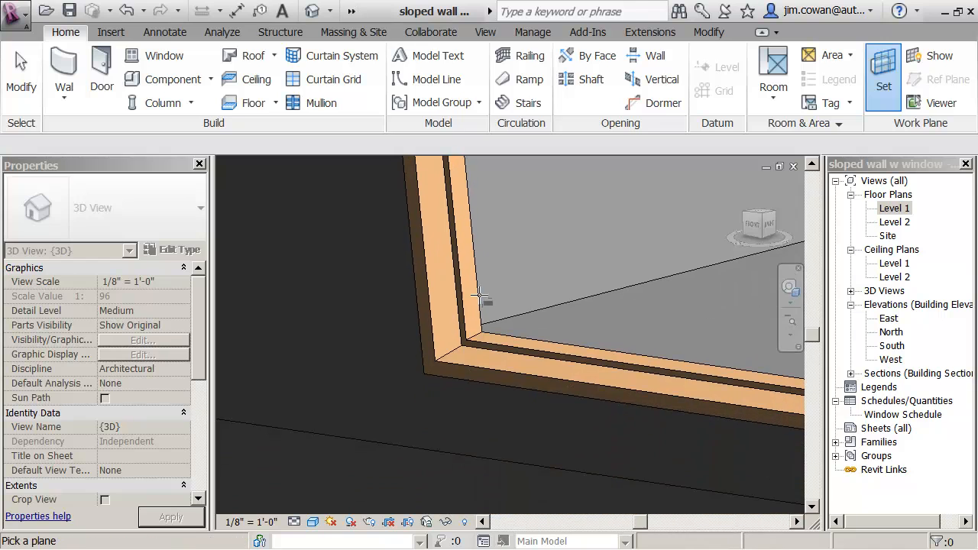
scroll(502, 317, up, 4)
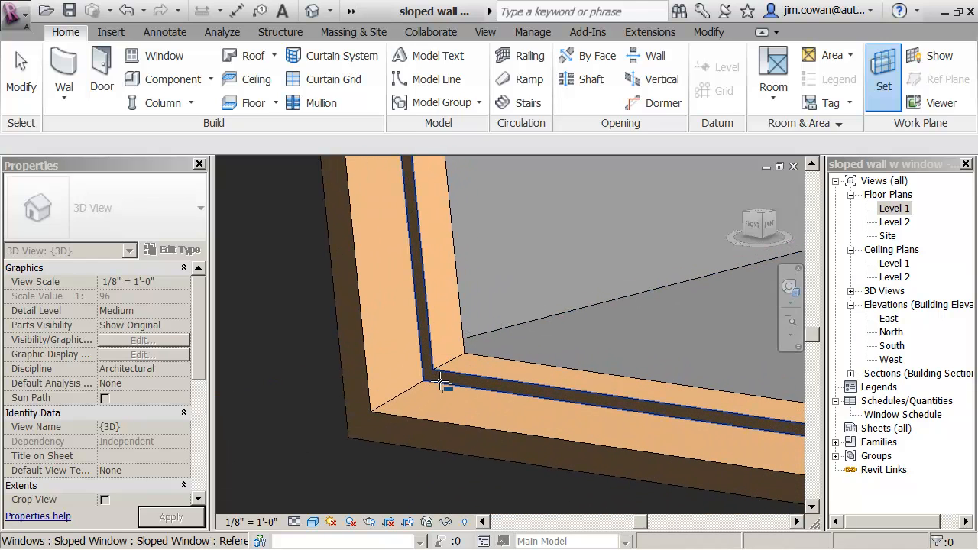
click(440, 379)
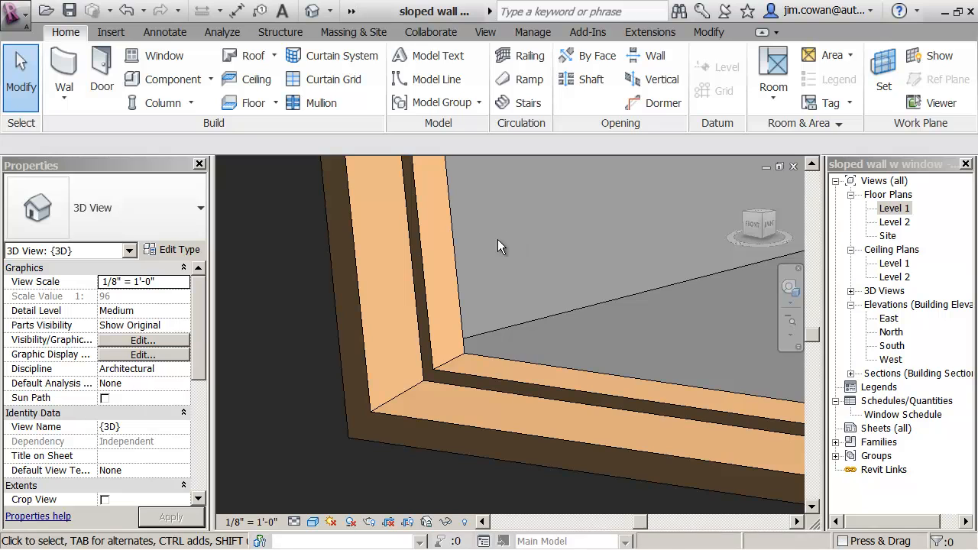
Open the sloped window for in-place editing and start a new solid extrusion, dismissing the work plane warning
click(424, 274)
click(720, 100)
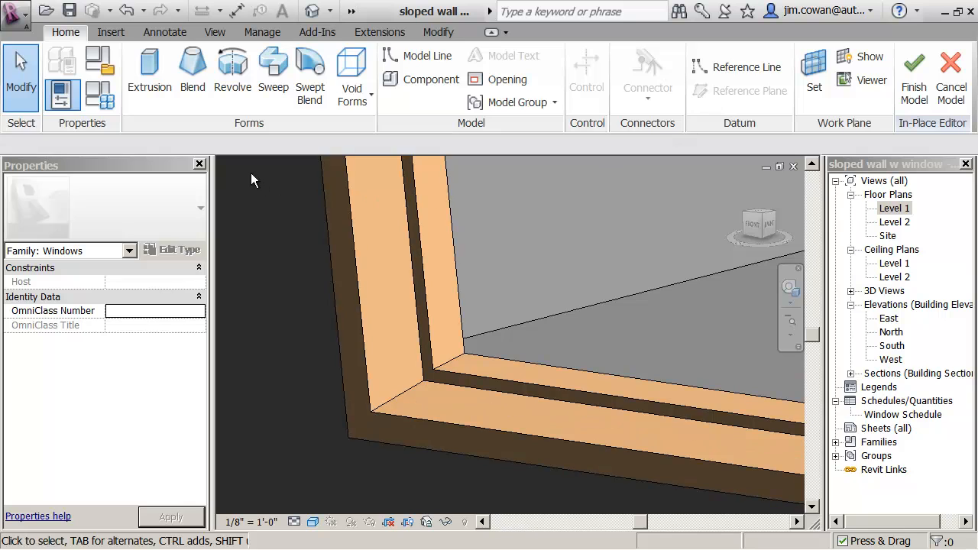
click(156, 94)
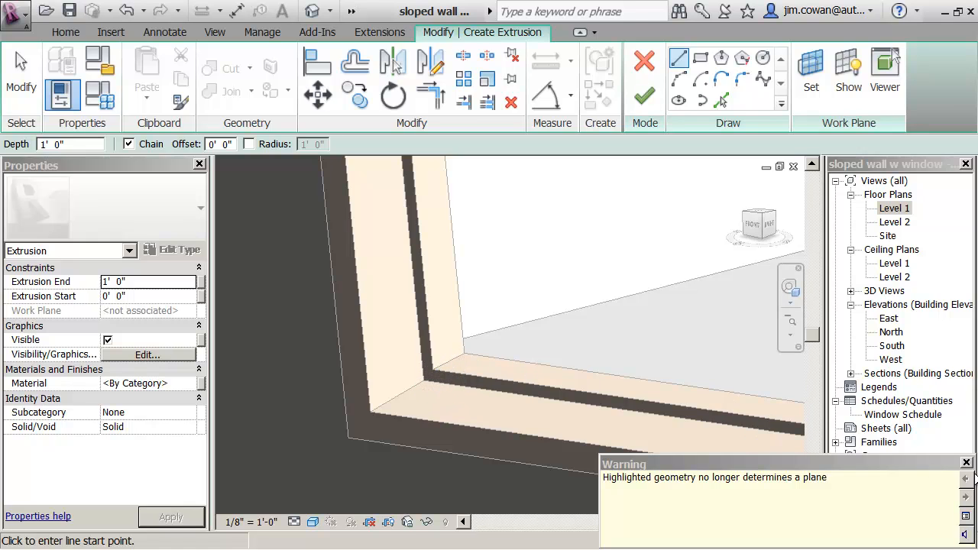
click(966, 464)
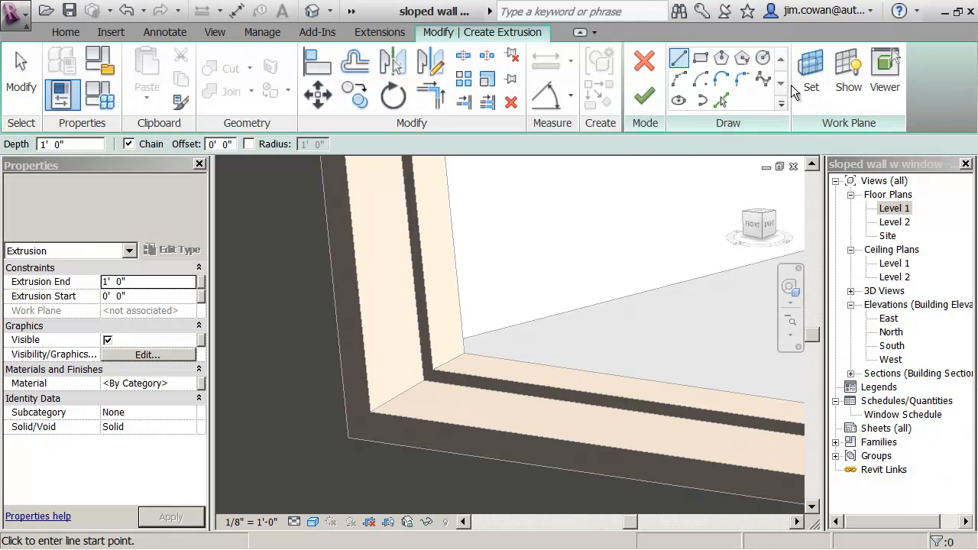
Set the extrusion's work plane by picking the groove face of the frame sweep
click(811, 74)
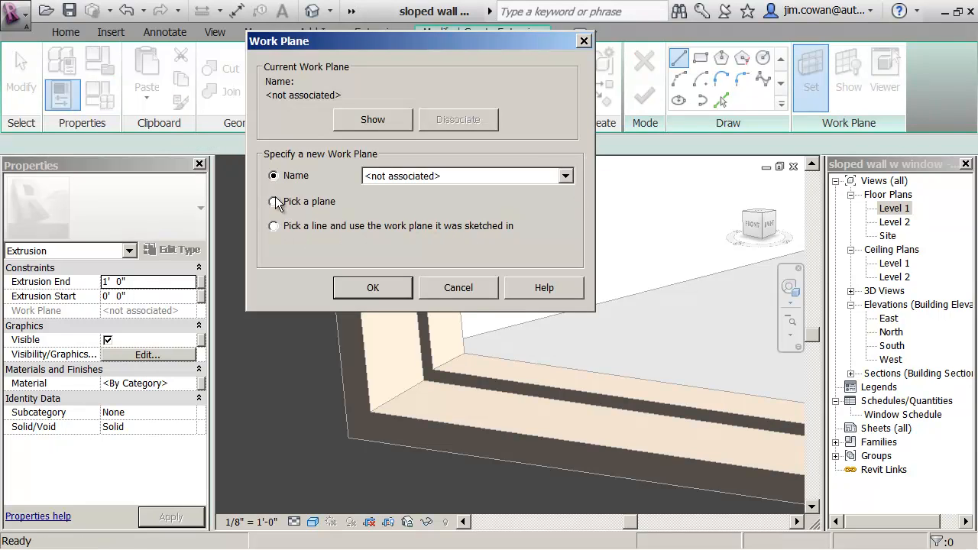
click(374, 287)
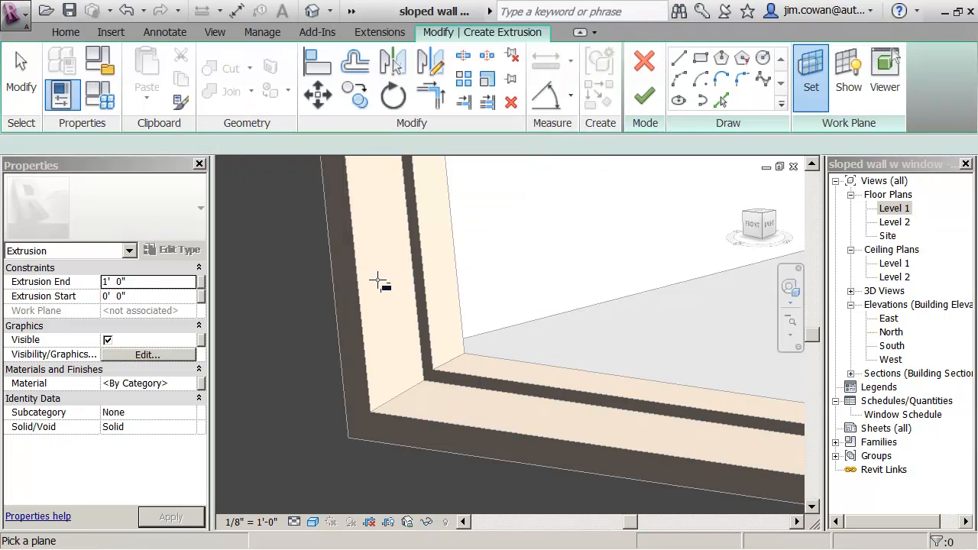
click(425, 336)
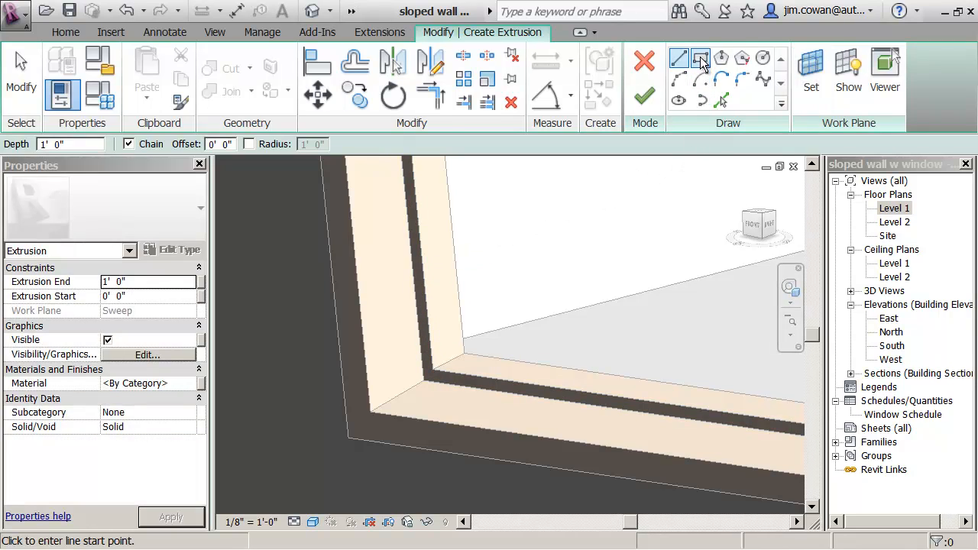
Sketch a rectangle between the opposite corners of the frame's groove and finish the extrusion sketch
click(700, 59)
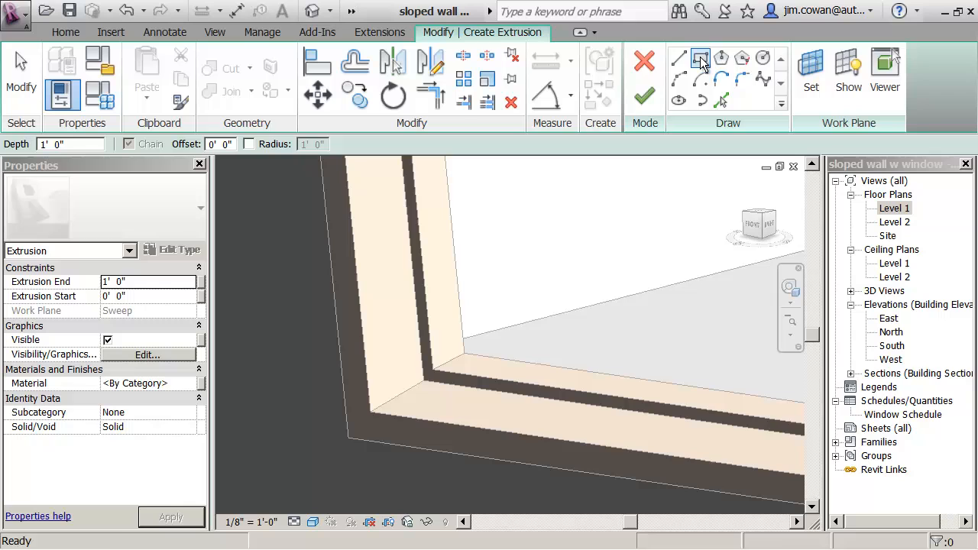
click(424, 381)
scroll(555, 267, down, 3)
middle_drag(544, 281, 365, 429)
scroll(382, 416, down, 4)
scroll(582, 265, down, 1)
scroll(461, 448, up, 3)
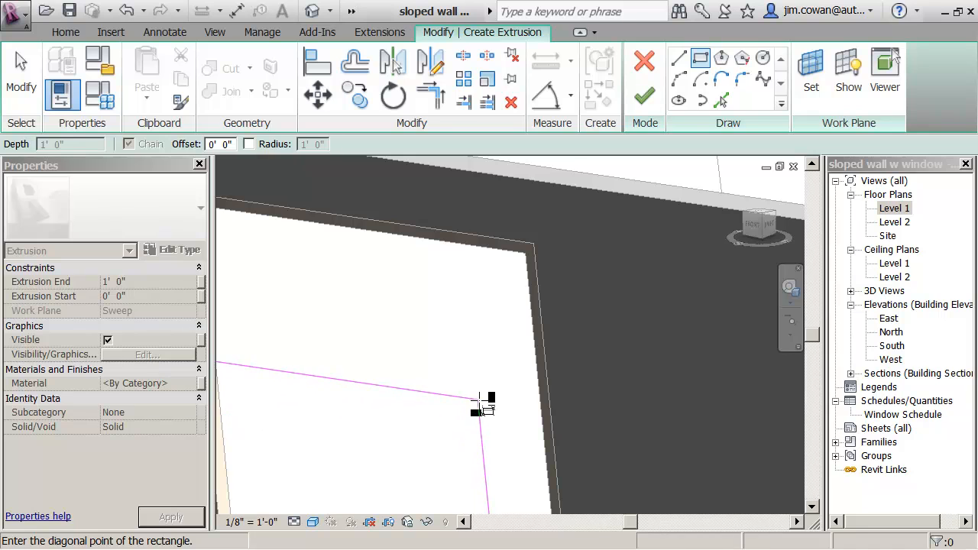
shift+middle_drag(482, 400, 527, 365)
middle_drag(589, 290, 265, 497)
middle_drag(484, 331, 505, 329)
middle_drag(568, 293, 334, 388)
shift+middle_drag(521, 318, 544, 307)
middle_drag(575, 221, 507, 338)
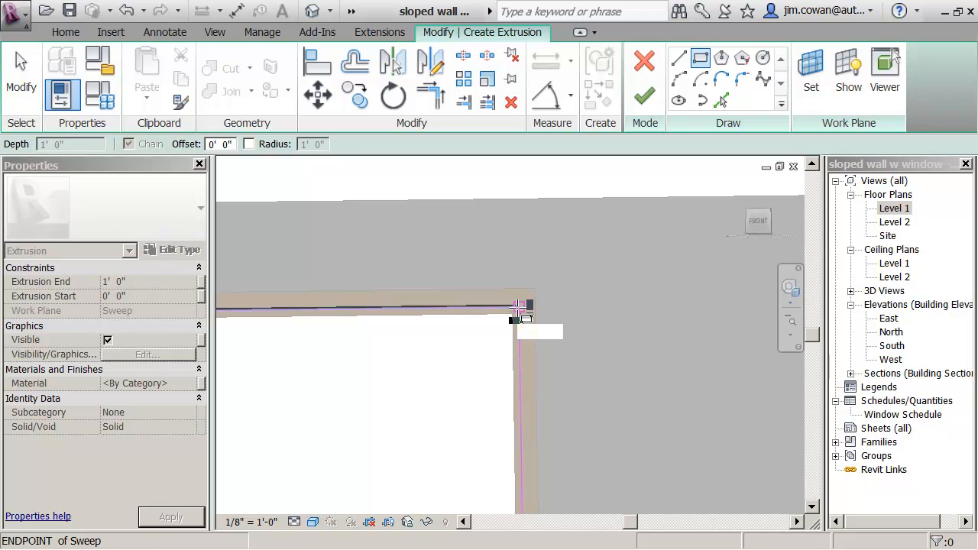
click(520, 307)
click(650, 100)
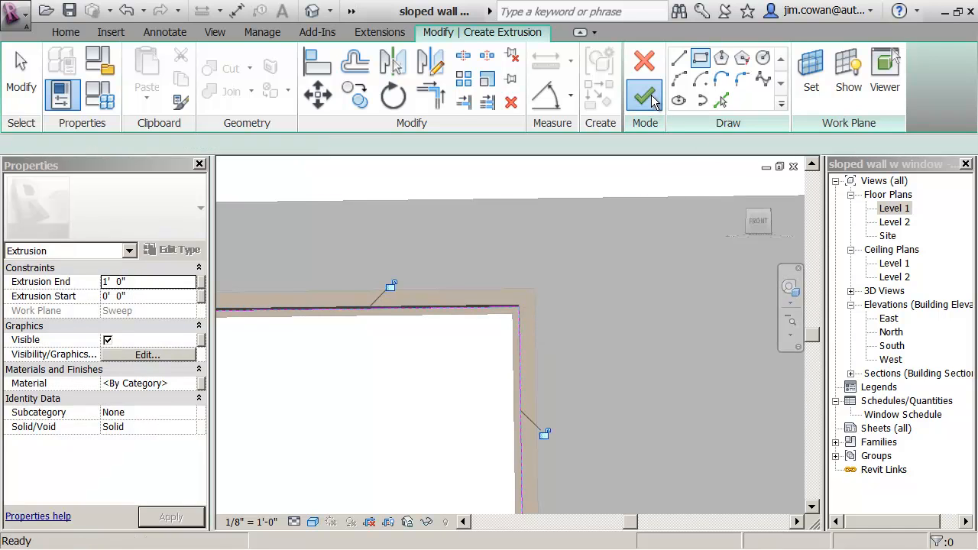
Set the glass extrusion's depth to 0.25 inch and finish the in-place model
scroll(436, 306, down, 3)
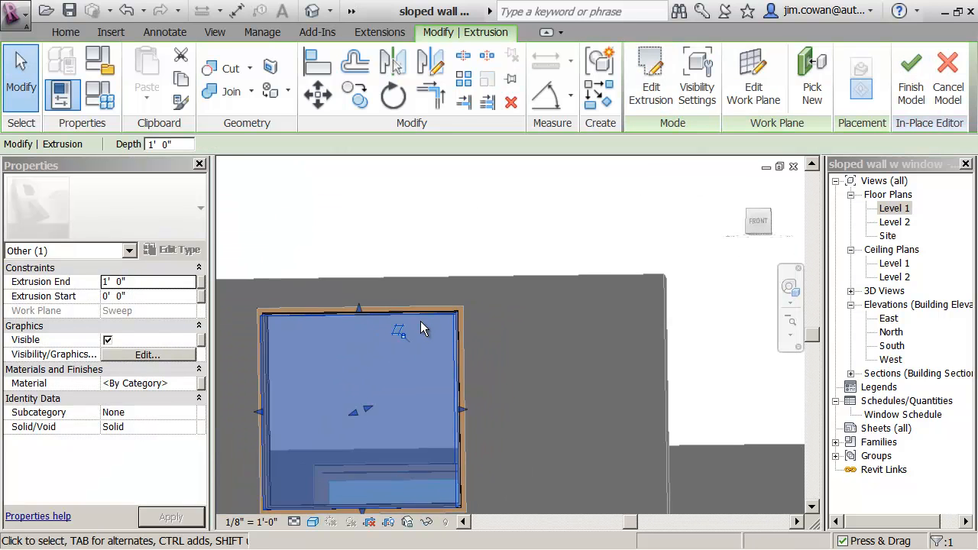
scroll(421, 321, down, 2)
middle_drag(455, 323, 626, 261)
scroll(519, 235, down, 1)
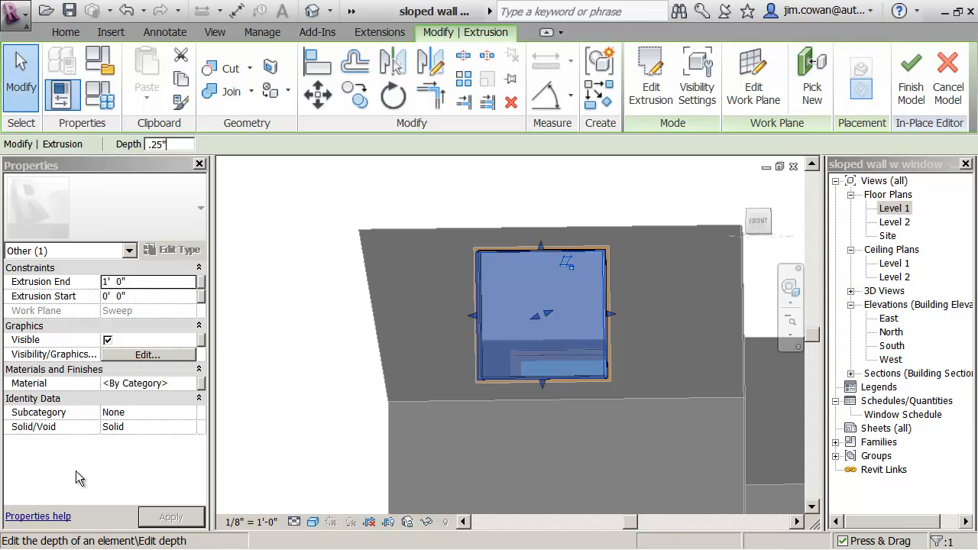
key(Return)
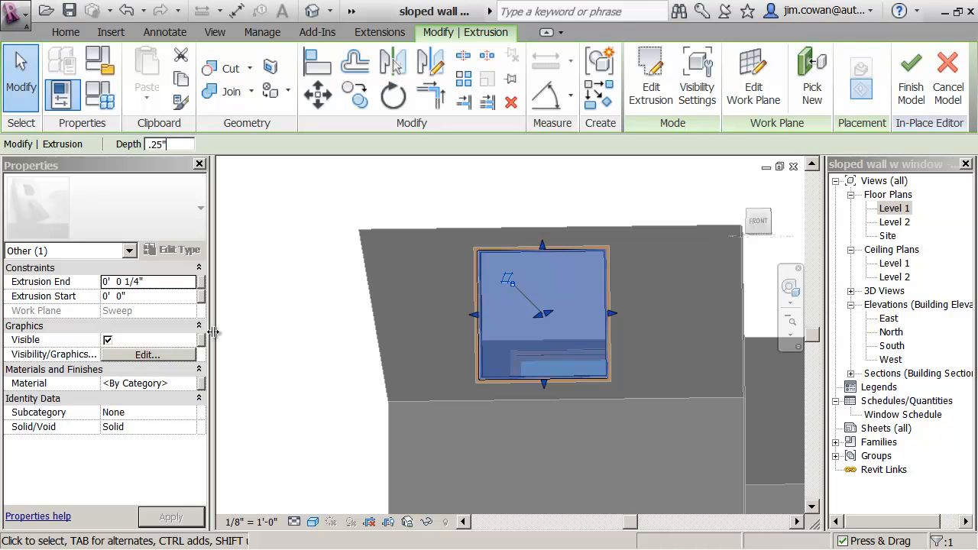
click(910, 78)
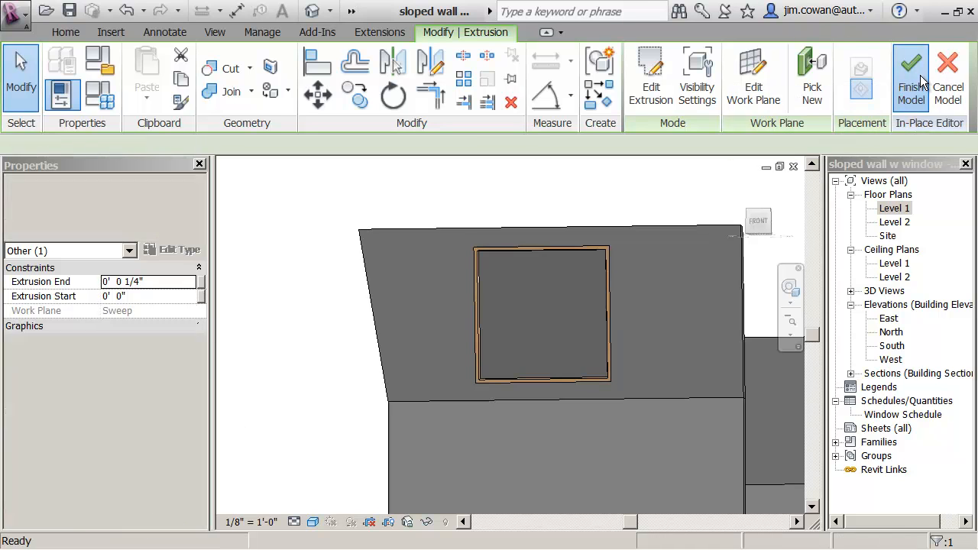
Examine the pane in the sloped wall from the front and from the home 3D view
scroll(605, 235, down, 5)
middle_drag(591, 253, 525, 286)
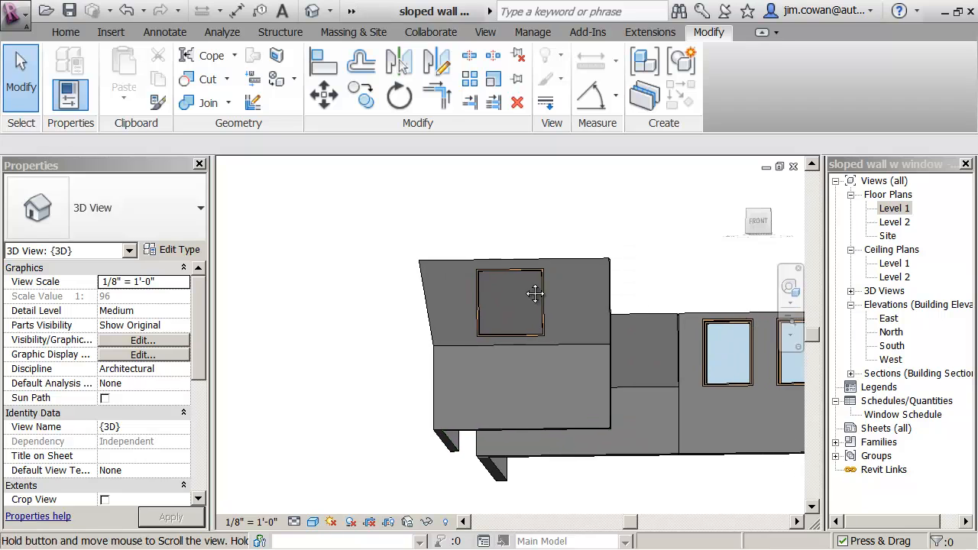
scroll(519, 289, up, 4)
scroll(519, 289, up, 3)
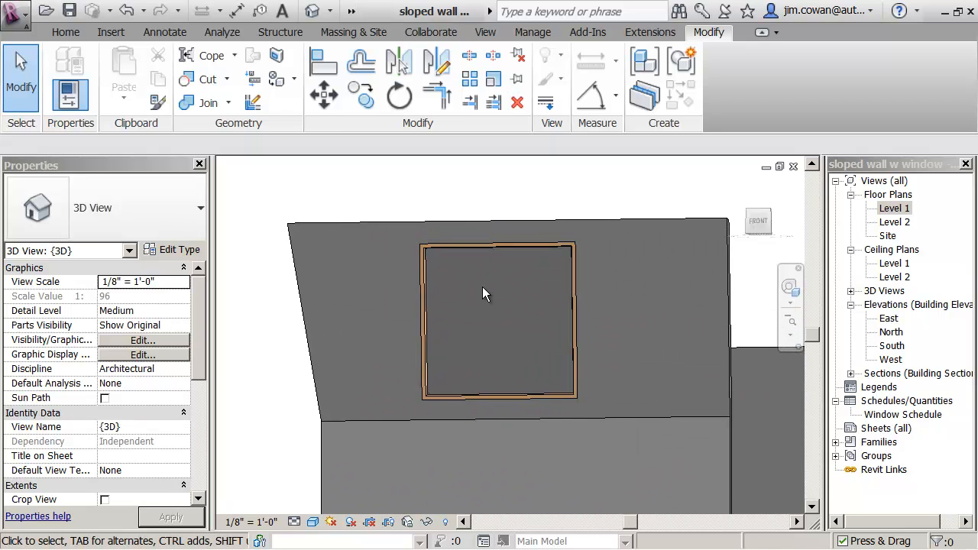
scroll(482, 286, down, 2)
click(314, 11)
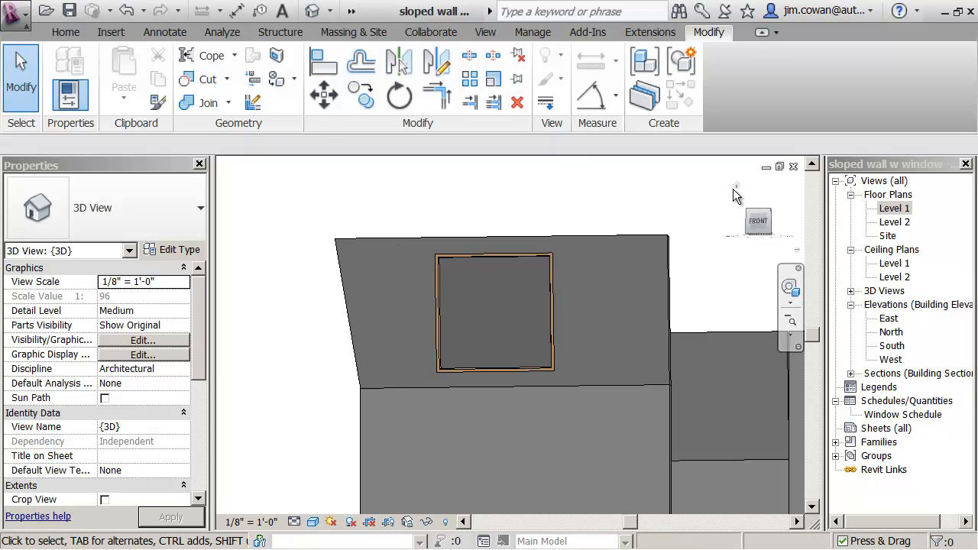
click(734, 184)
middle_drag(438, 440, 476, 391)
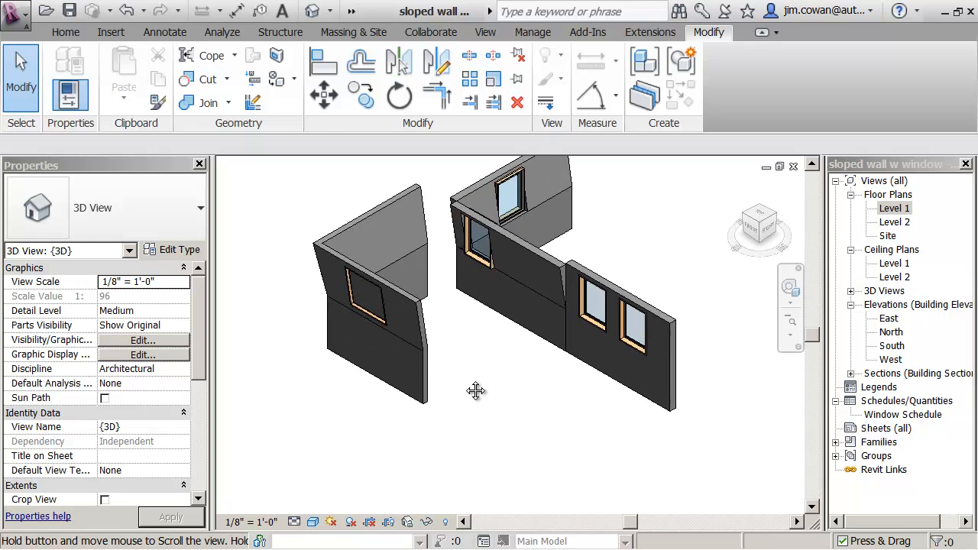
Open the sloped window in the left-hand wall for in-place editing
scroll(406, 321, up, 6)
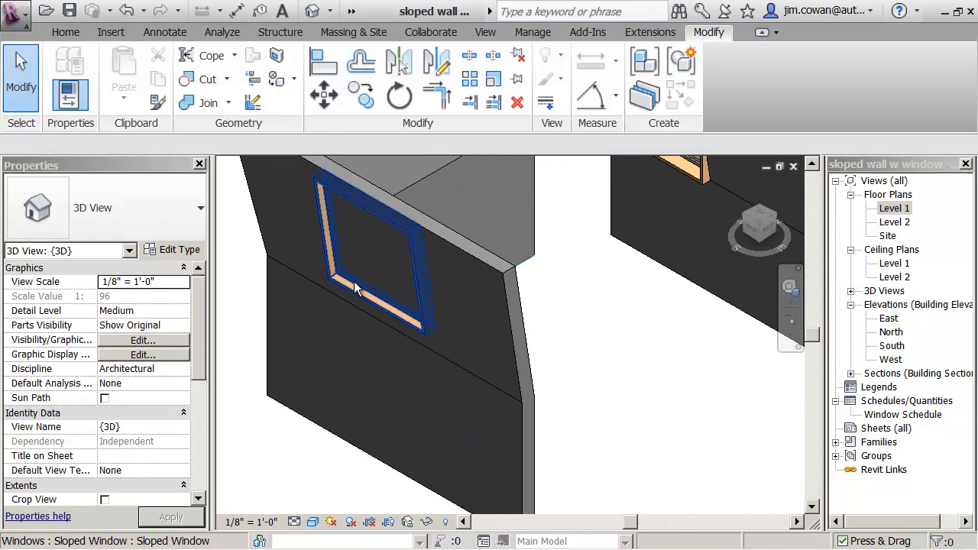
scroll(354, 282, up, 4)
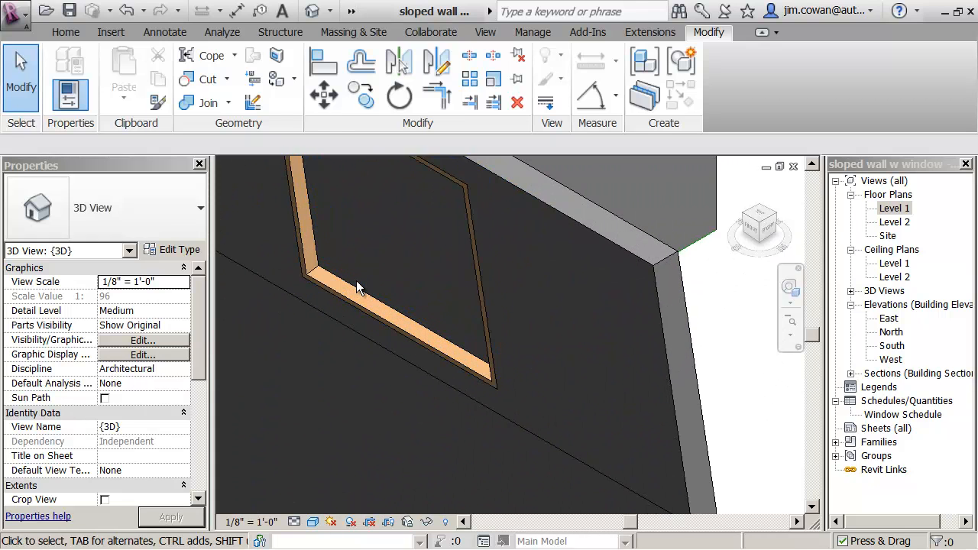
click(356, 283)
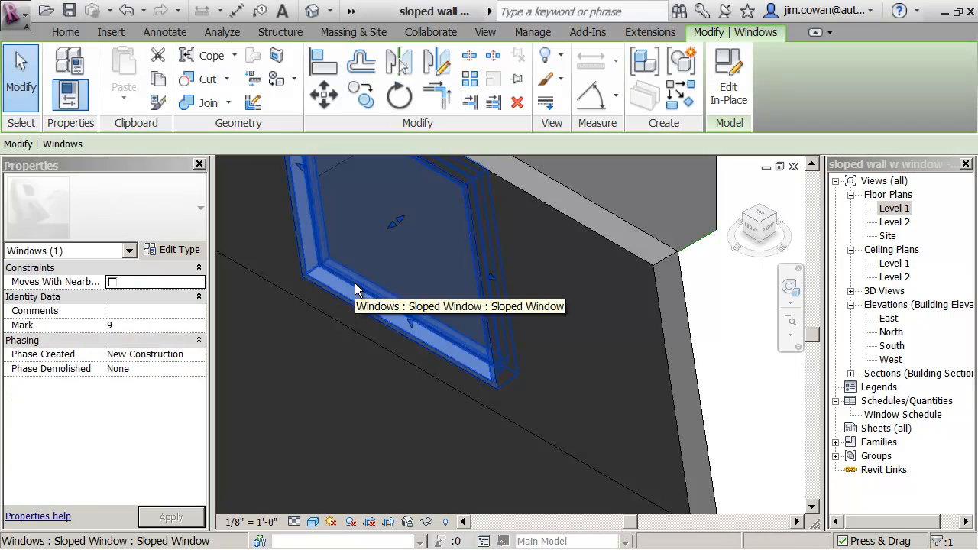
click(720, 94)
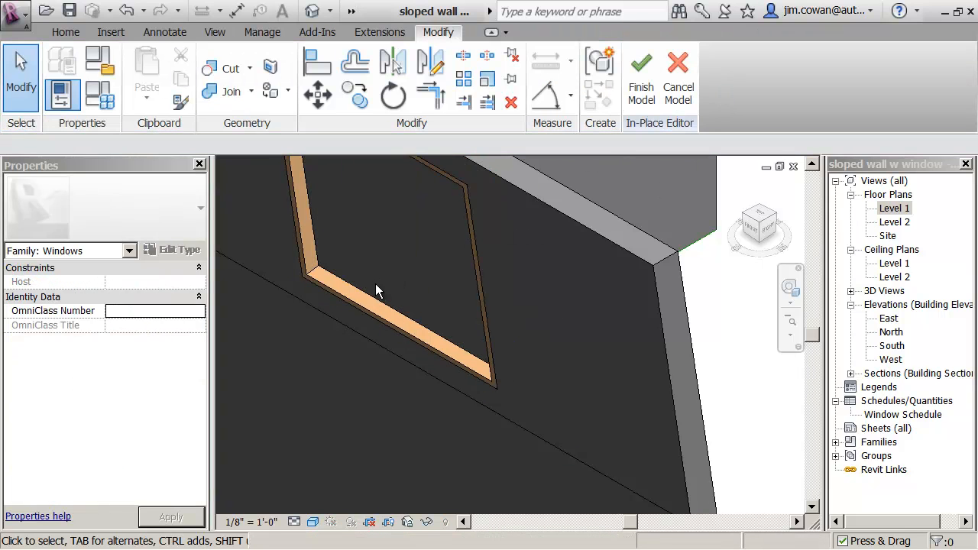
Assign the Glass material to the pane extrusion and finish the in-place model
click(370, 298)
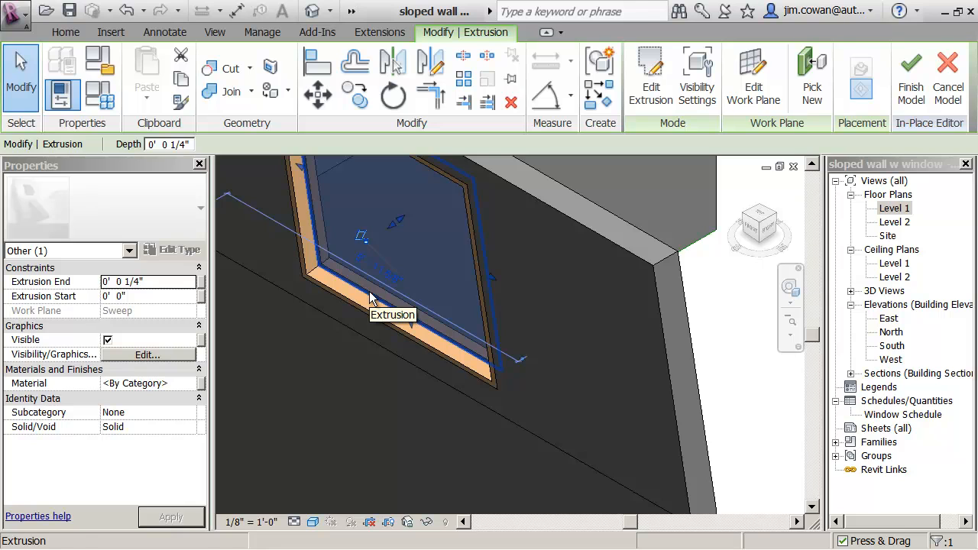
click(194, 382)
click(197, 383)
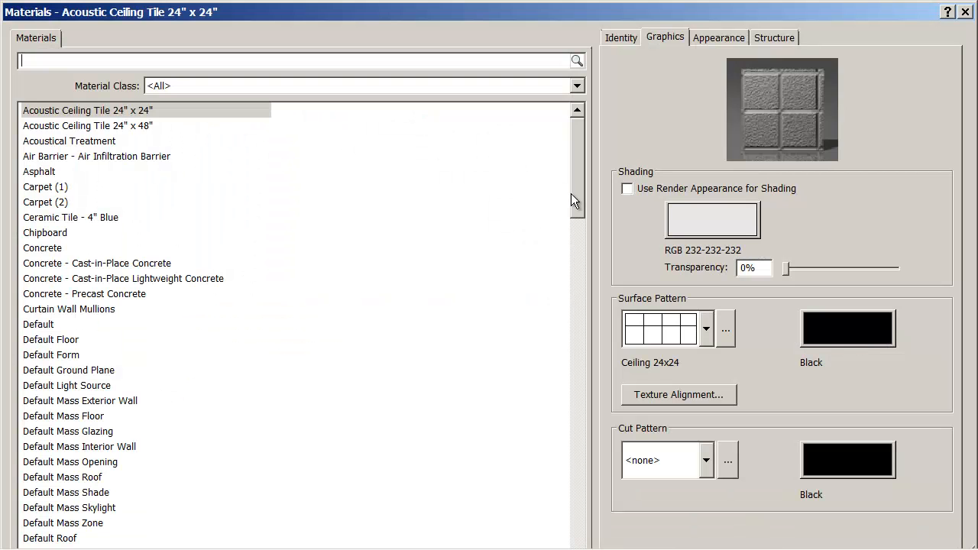
drag(571, 193, 561, 299)
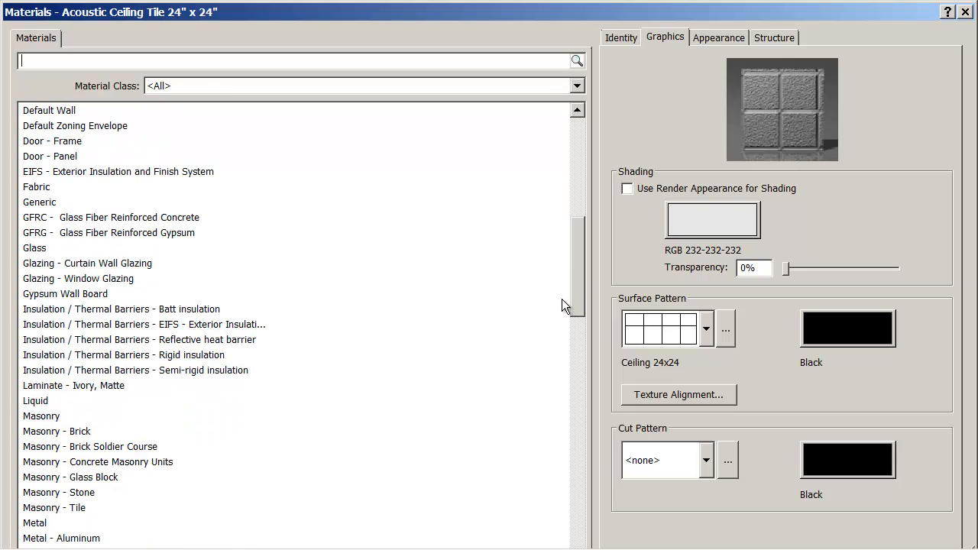
click(34, 249)
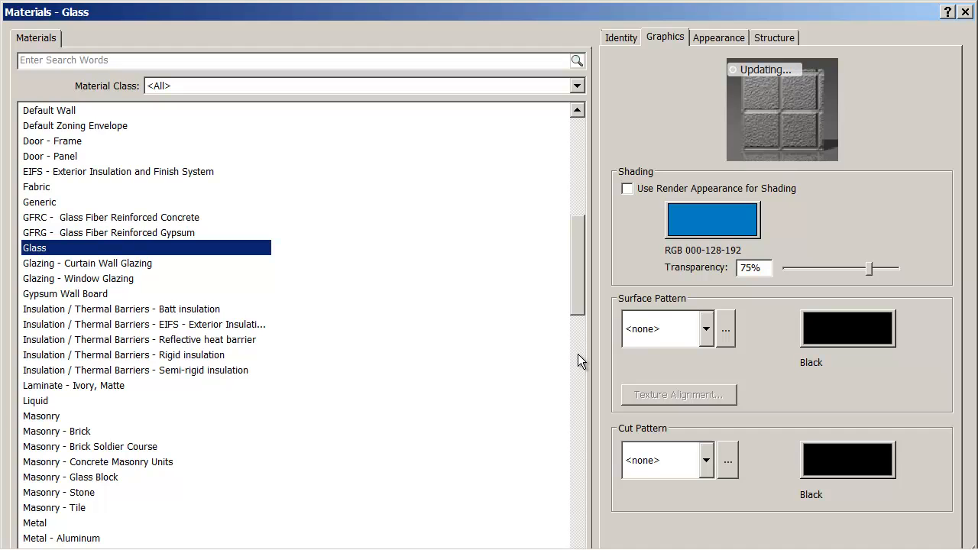
key(Return)
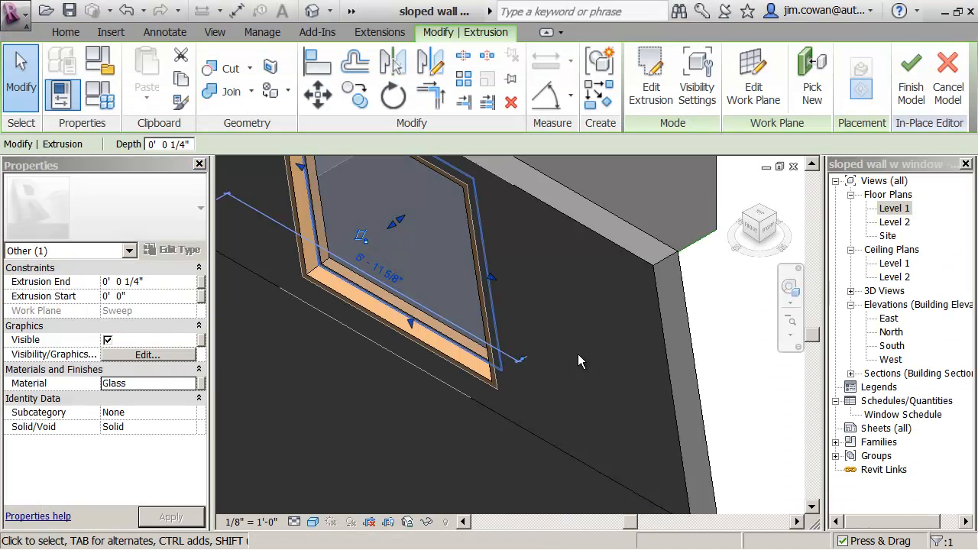
click(910, 92)
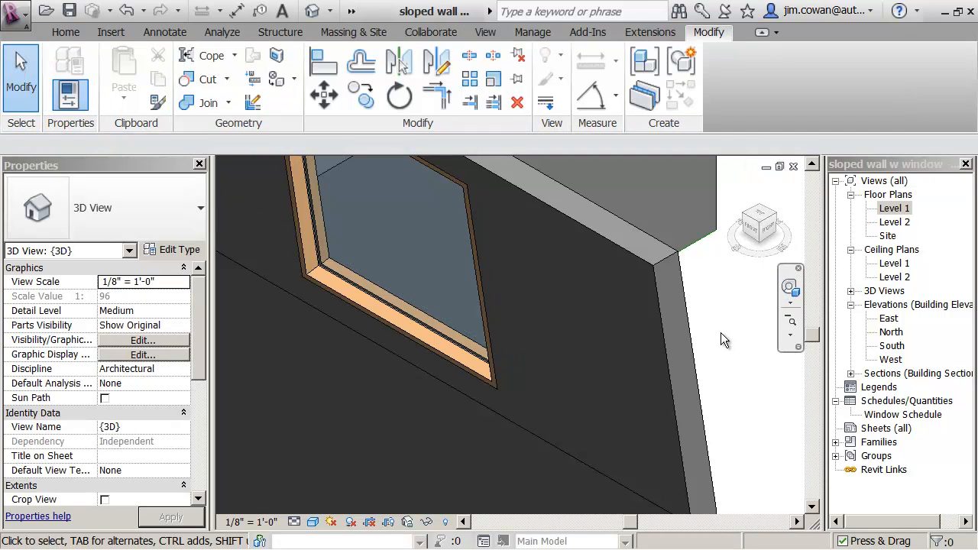
Open the section view through the sloped window from its section mark in the Level 1 floor plan
scroll(643, 332, down, 6)
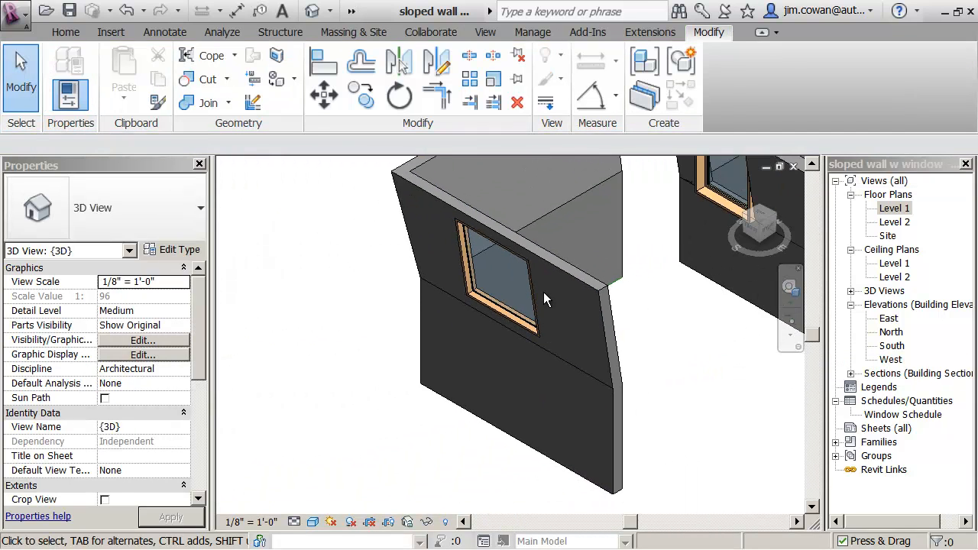
double_click(894, 208)
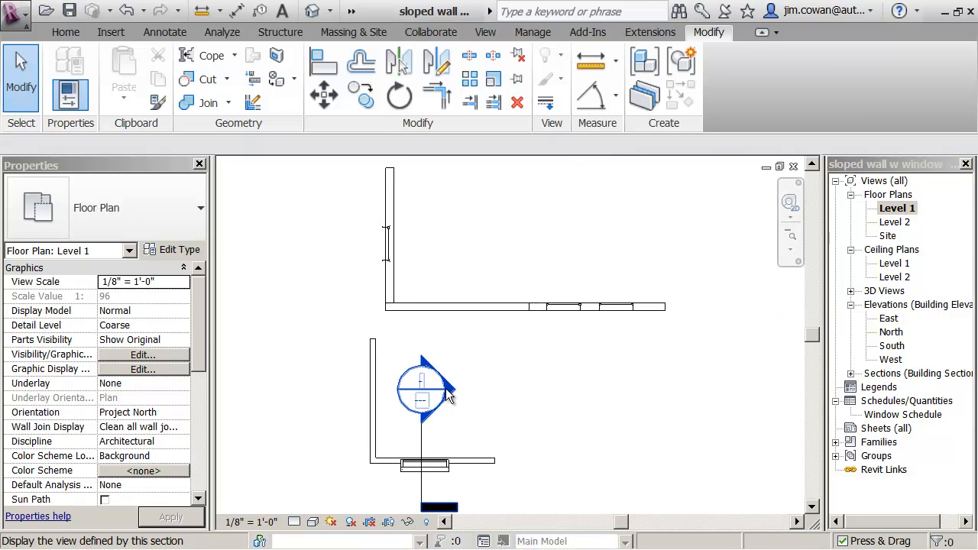
double_click(448, 393)
scroll(535, 382, up, 3)
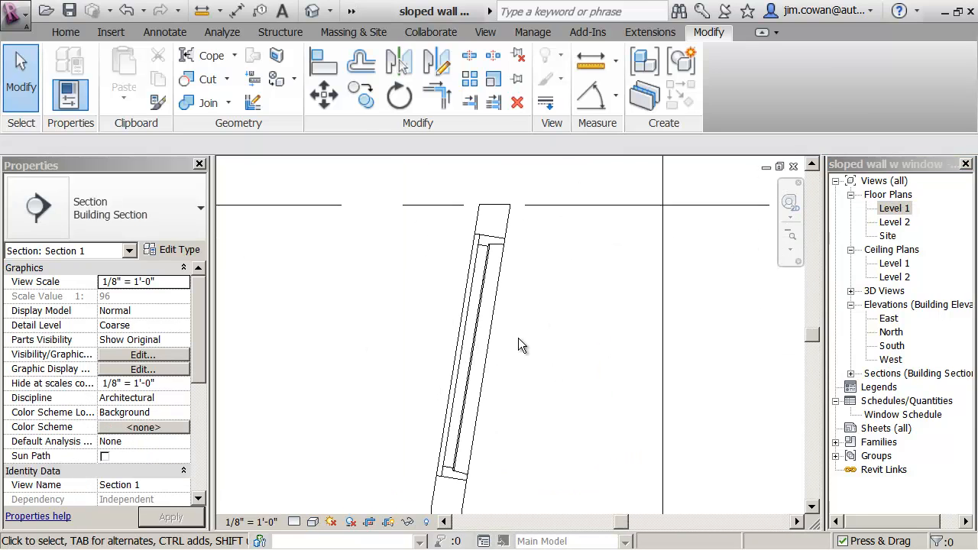
Open the sloped window for in-place editing in the section view
scroll(489, 310, up, 1)
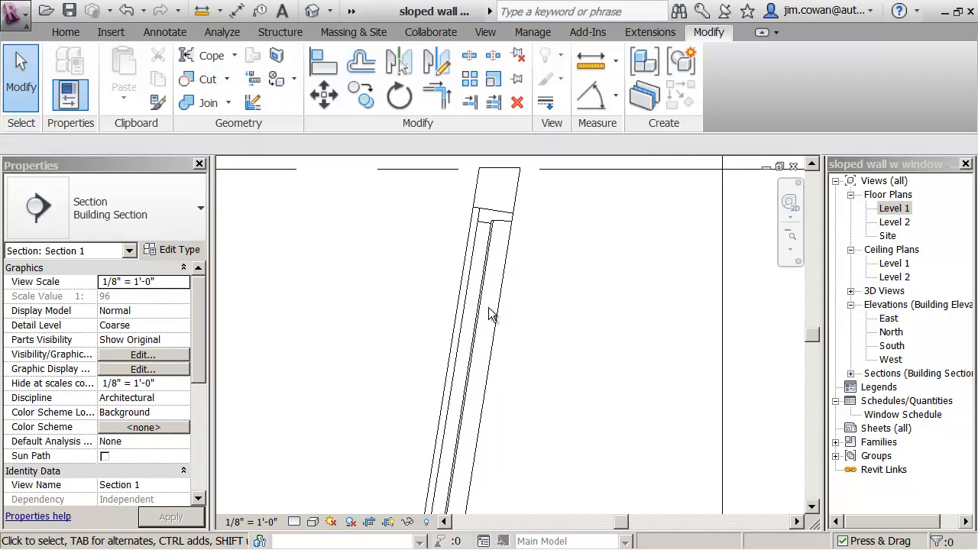
scroll(491, 315, up, 1)
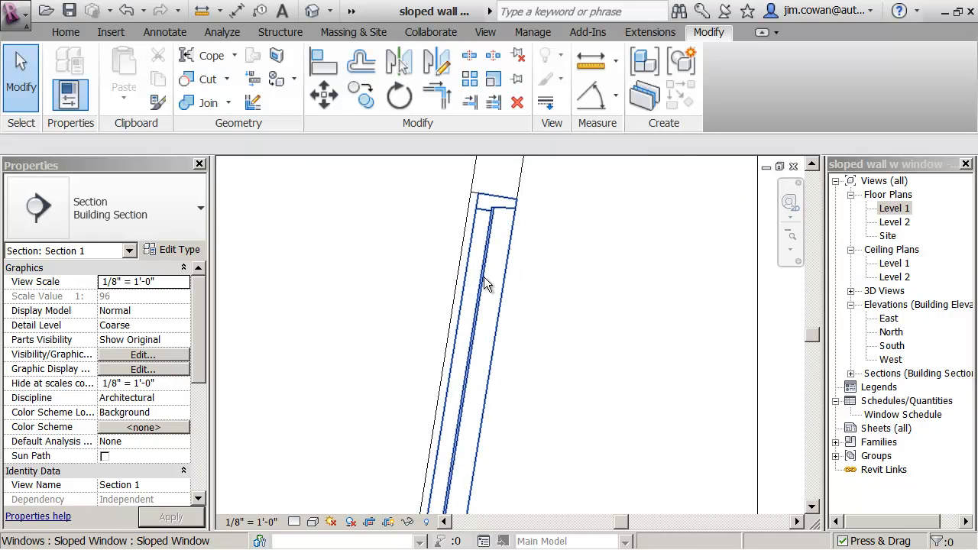
scroll(495, 301, up, 1)
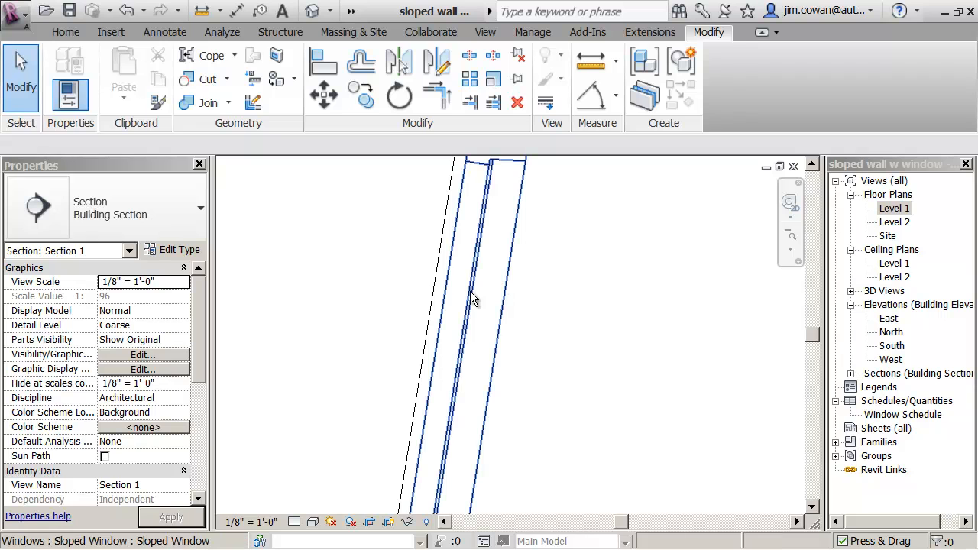
click(471, 298)
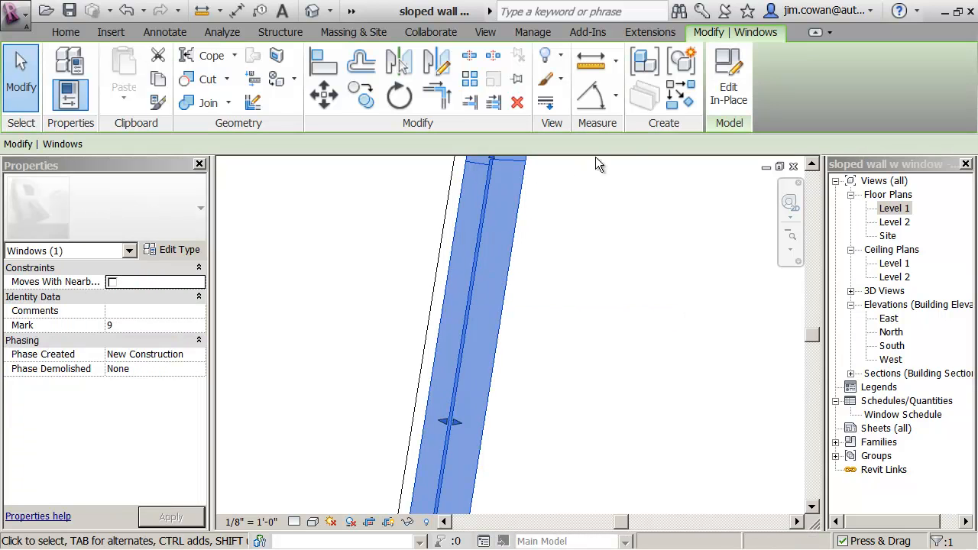
click(729, 90)
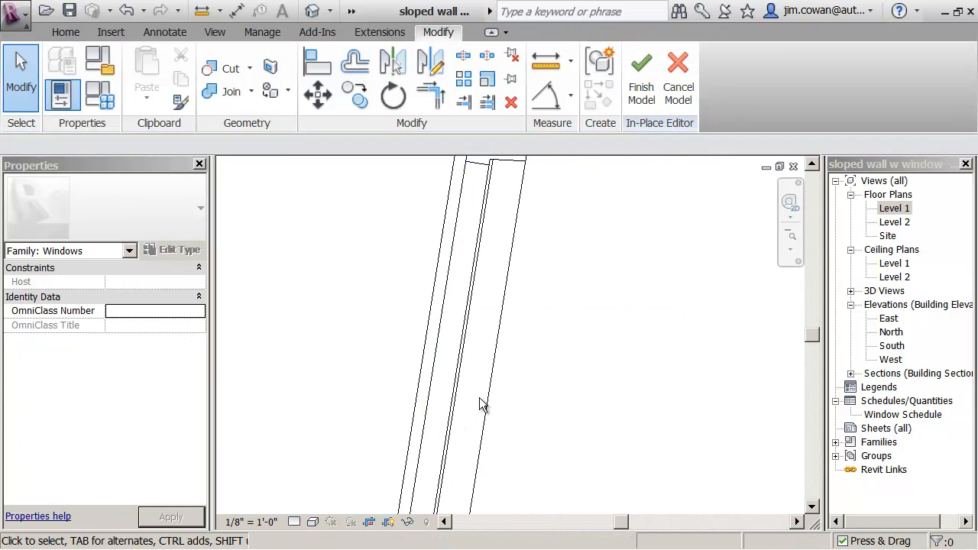
Set the pane extrusion's subcategory to Glass, apply it and deselect the pane
scroll(479, 405, up, 2)
click(460, 363)
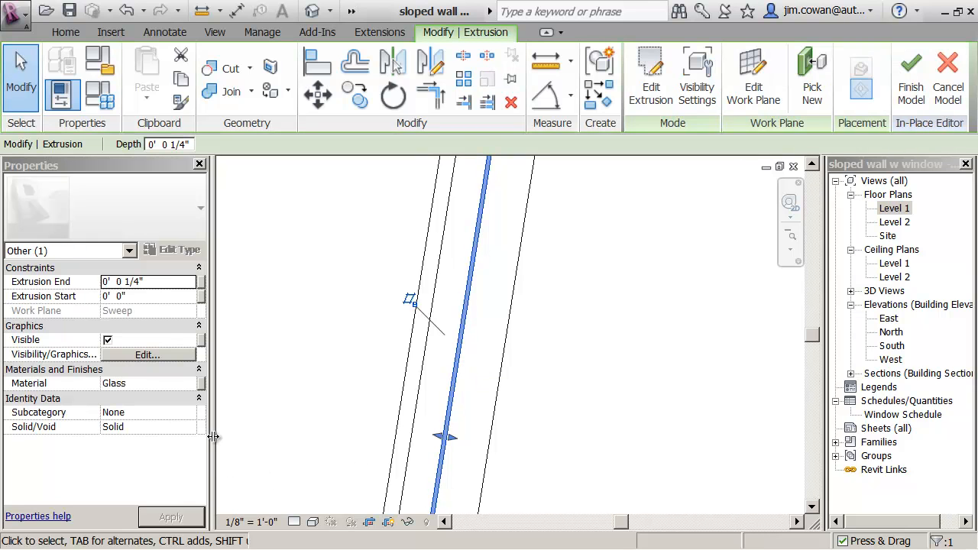
click(188, 414)
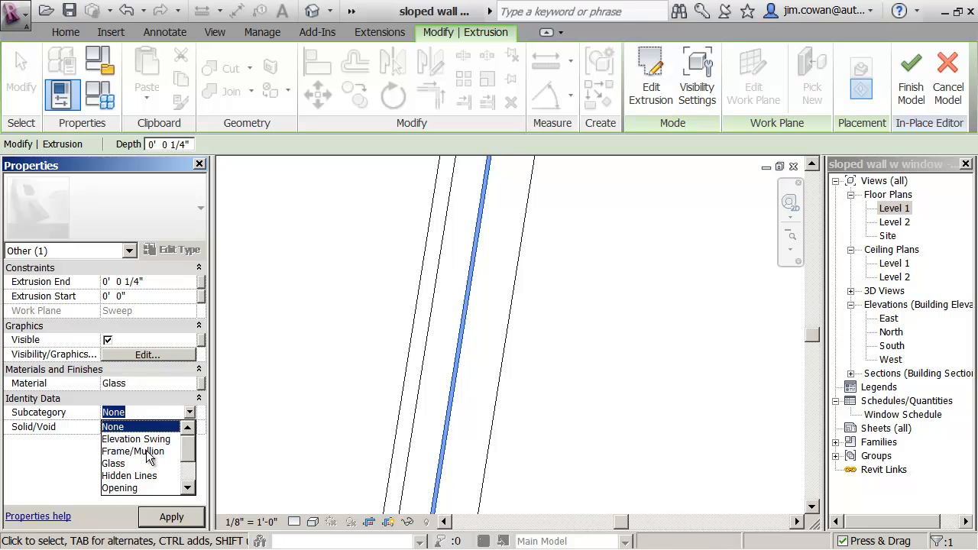
click(115, 464)
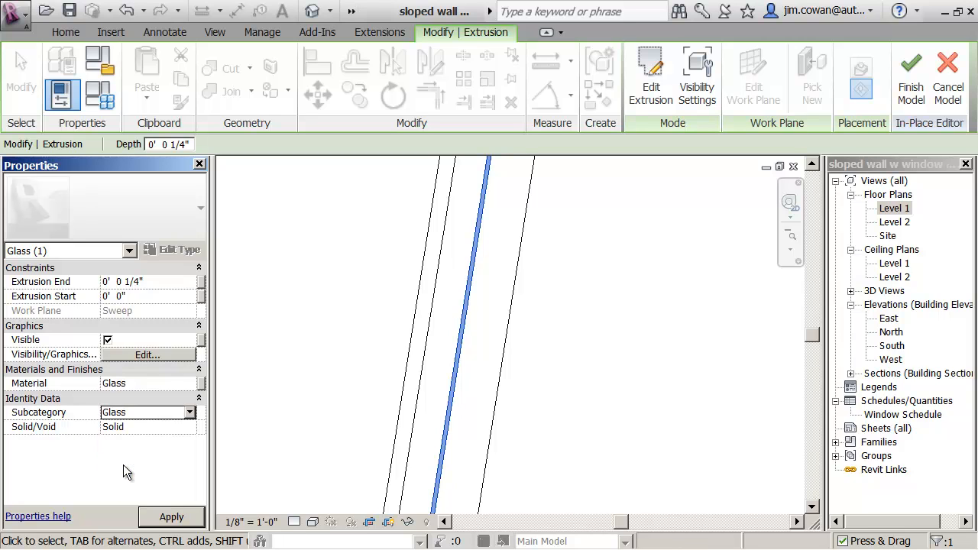
click(173, 517)
click(307, 374)
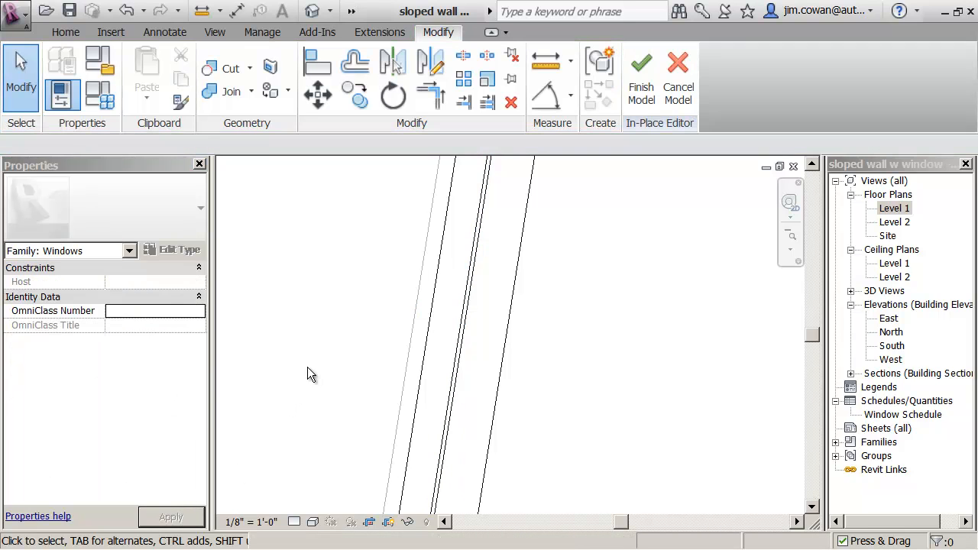
Set the window frame sweep's subcategory to Frame/Mullion, apply it and deselect the sweep
click(430, 339)
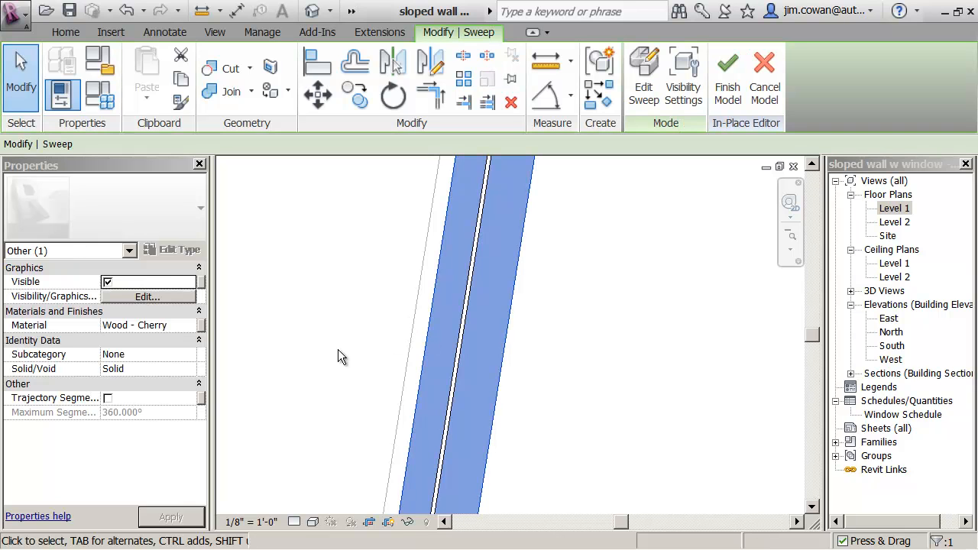
click(188, 357)
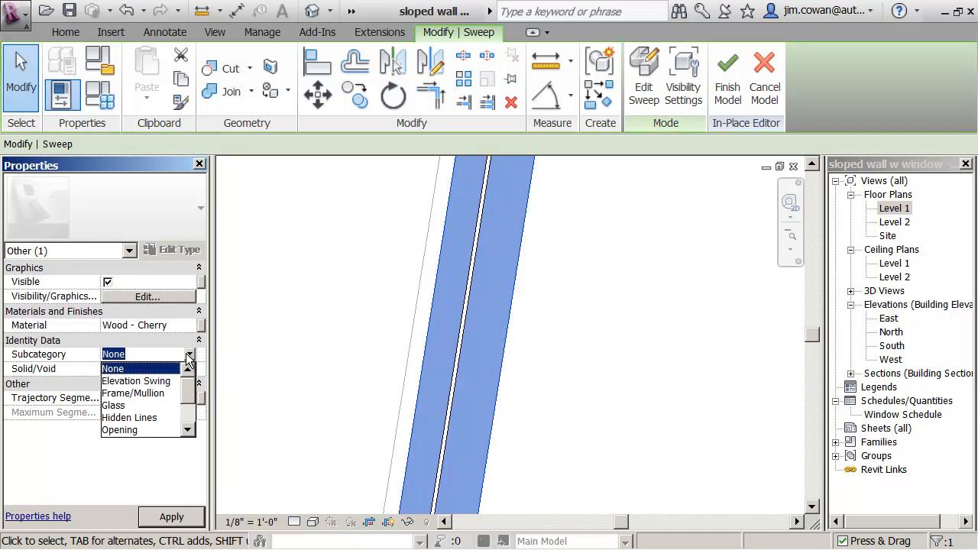
click(160, 394)
click(171, 518)
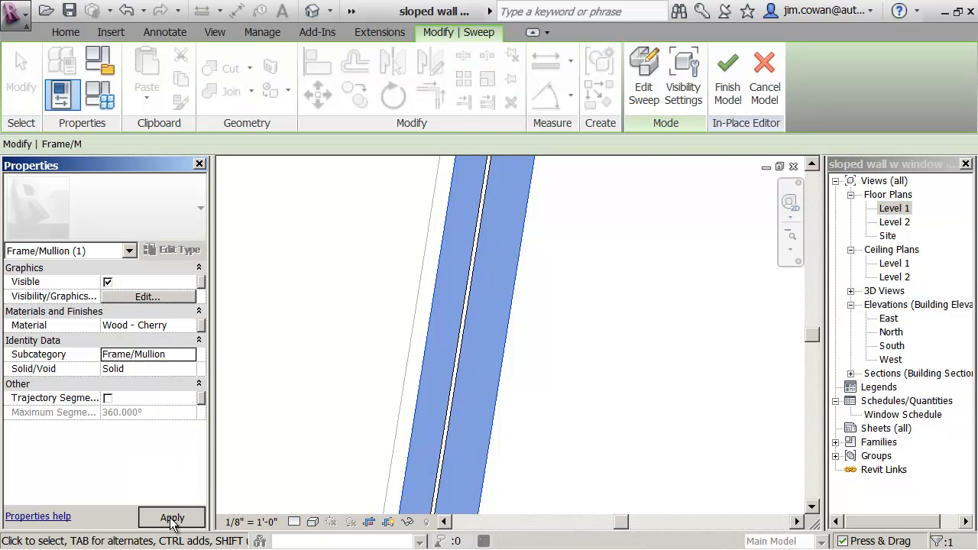
click(336, 364)
Finish the in-place window model and open the default 3D view to show the sloped wall with its window
scroll(345, 329, down, 1)
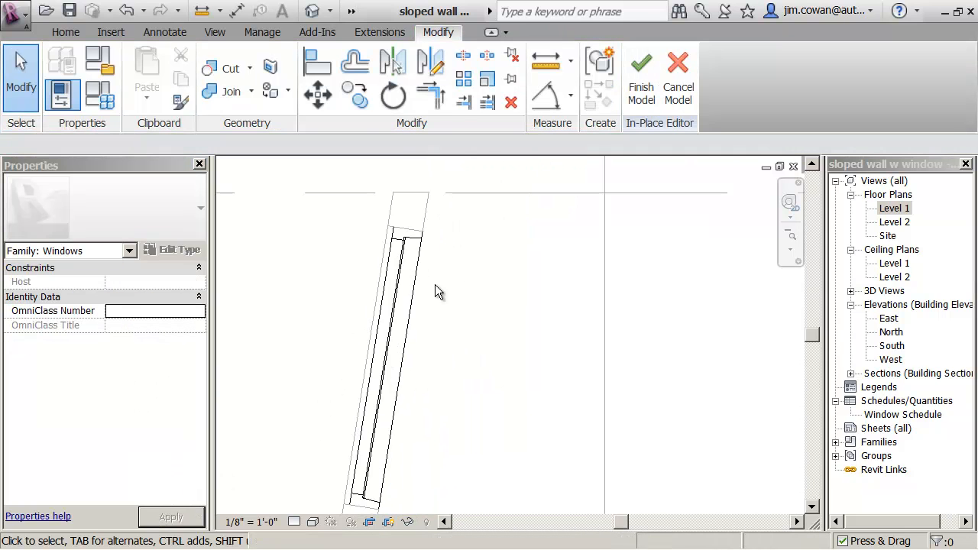
scroll(589, 238, down, 2)
click(641, 75)
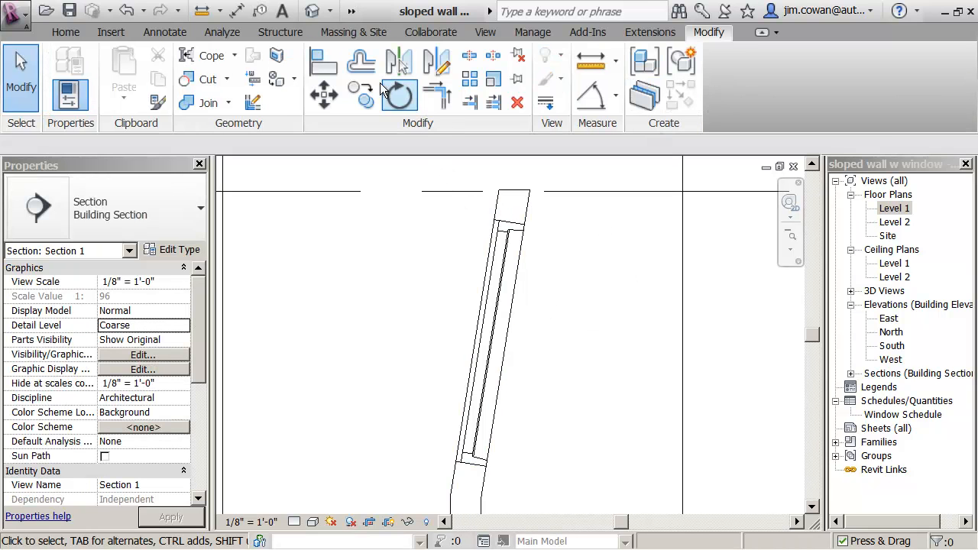
click(312, 11)
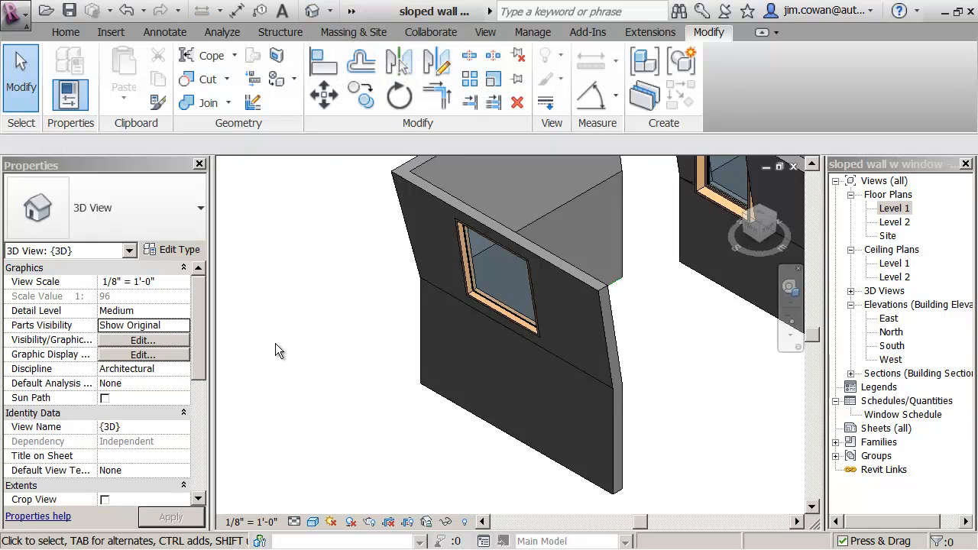
scroll(276, 351, down, 2)
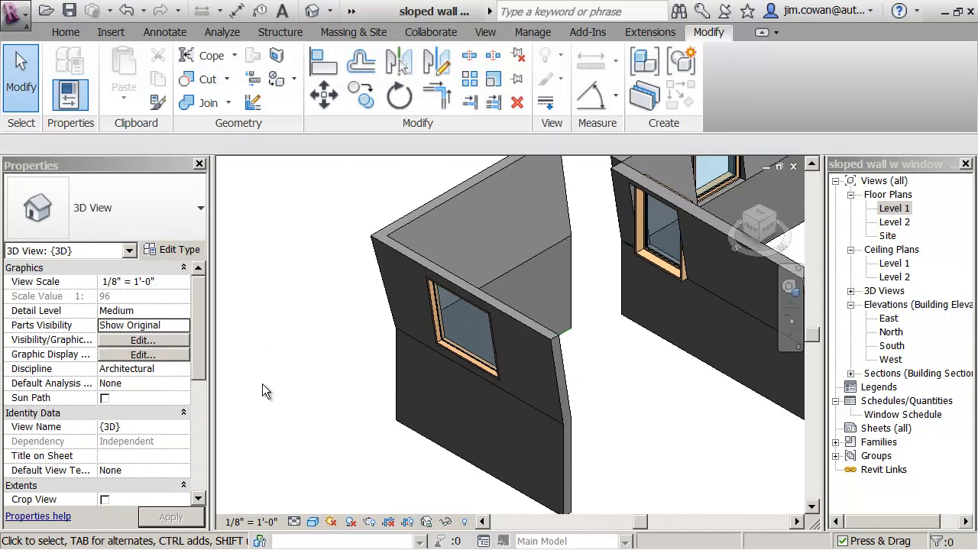